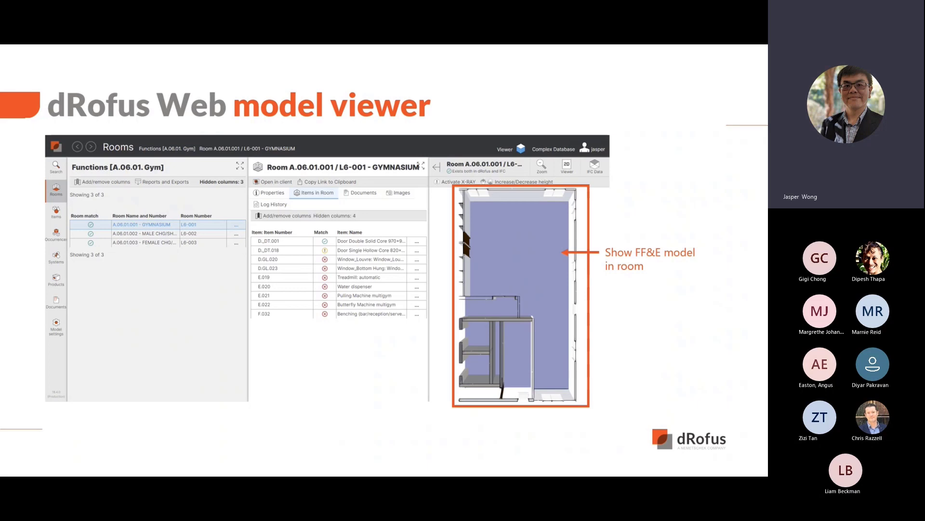
Advance past the Match column and unmatched-row highlights to the Uploading Models slide
{"action": "key", "text": "Right"}
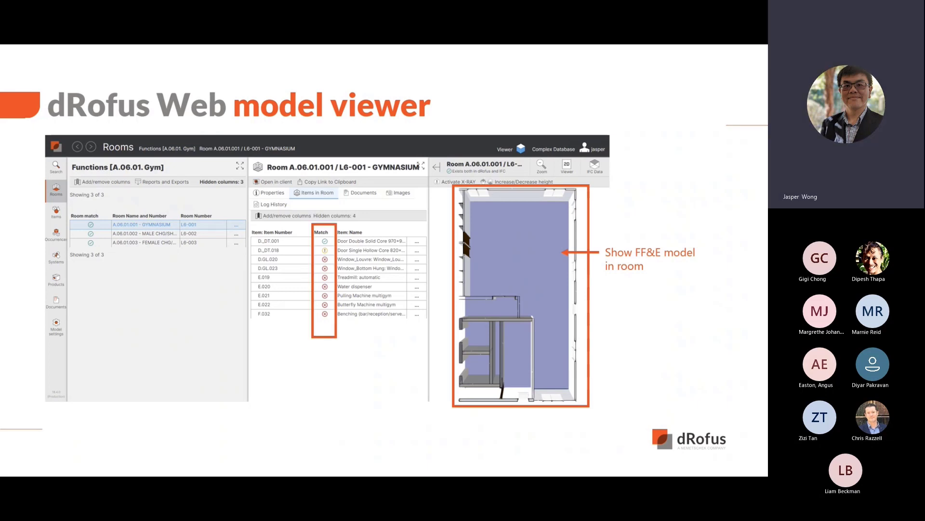
{"action": "key", "text": "Right"}
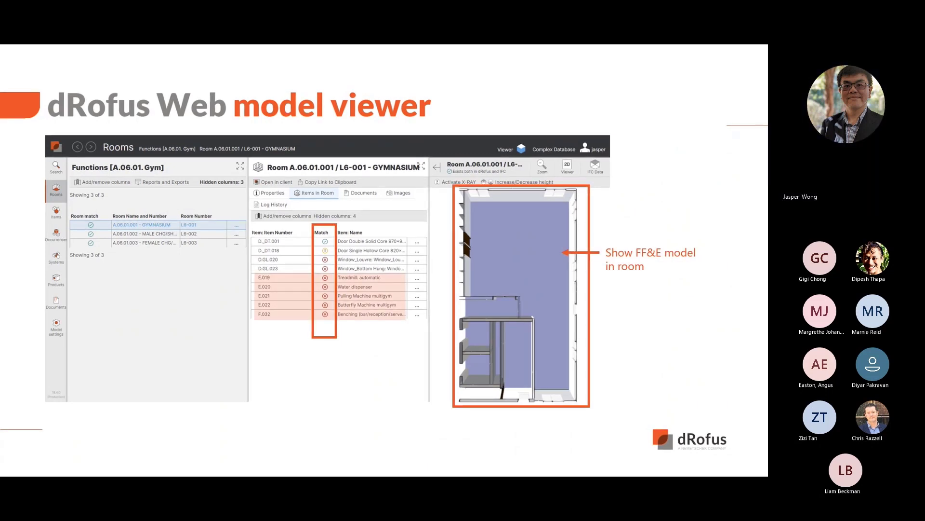
{"action": "key", "text": "Right"}
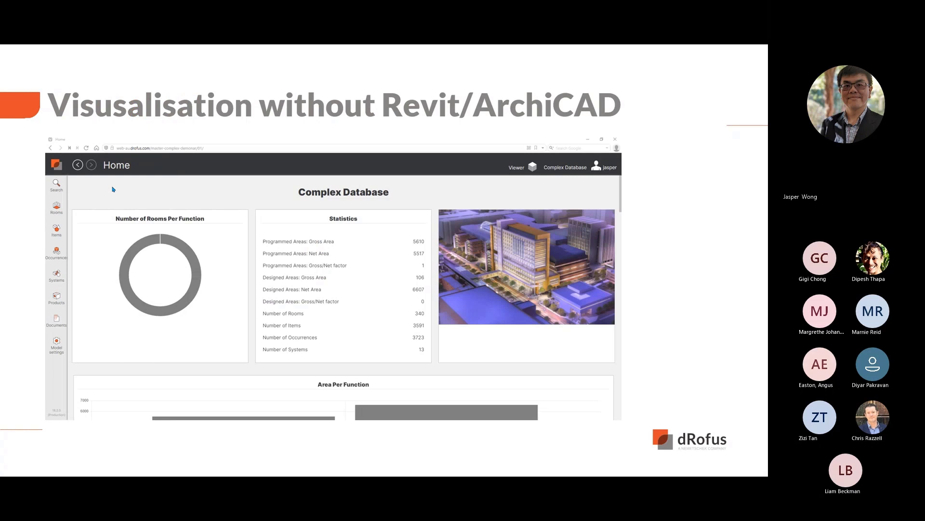
Filter the live Rooms list to Building A, Level 7, function A.07.02 Hotel Premium
{"action": "key", "text": "alt+Tab"}
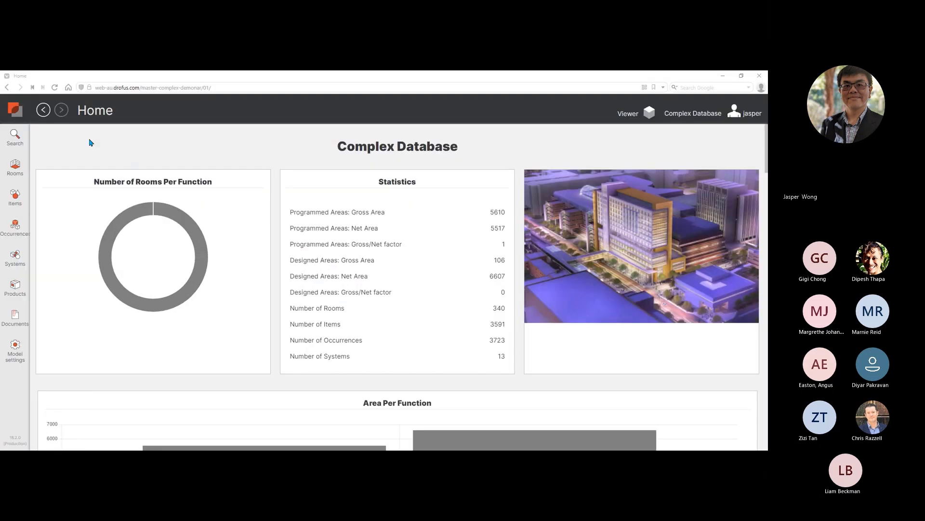
{"action": "left_click", "coordinate": [22, 172]}
{"action": "left_click", "coordinate": [51, 198]}
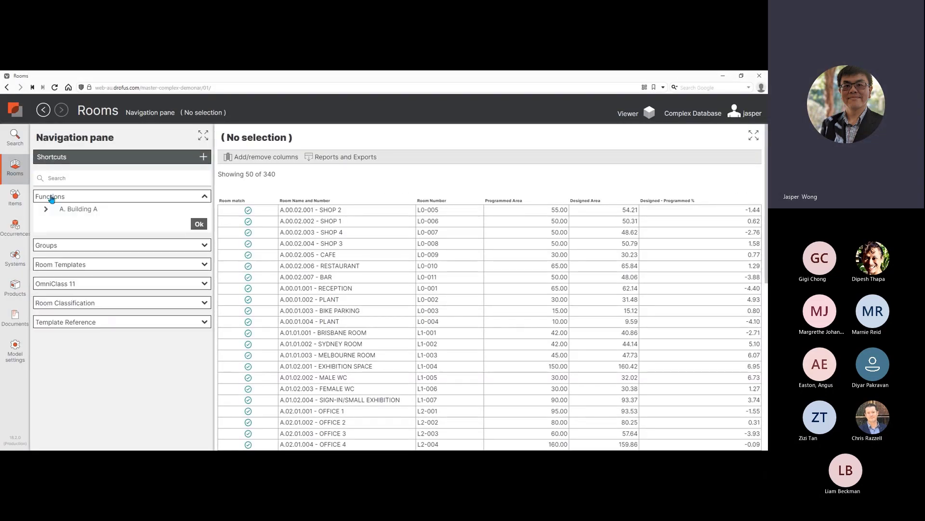
{"action": "left_click", "coordinate": [50, 210]}
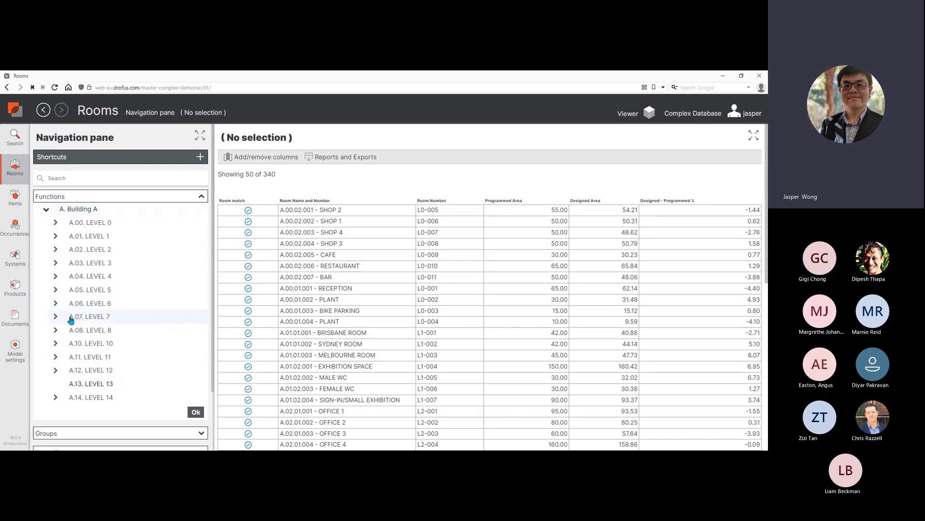
{"action": "left_click", "coordinate": [55, 316]}
{"action": "left_click", "coordinate": [106, 344]}
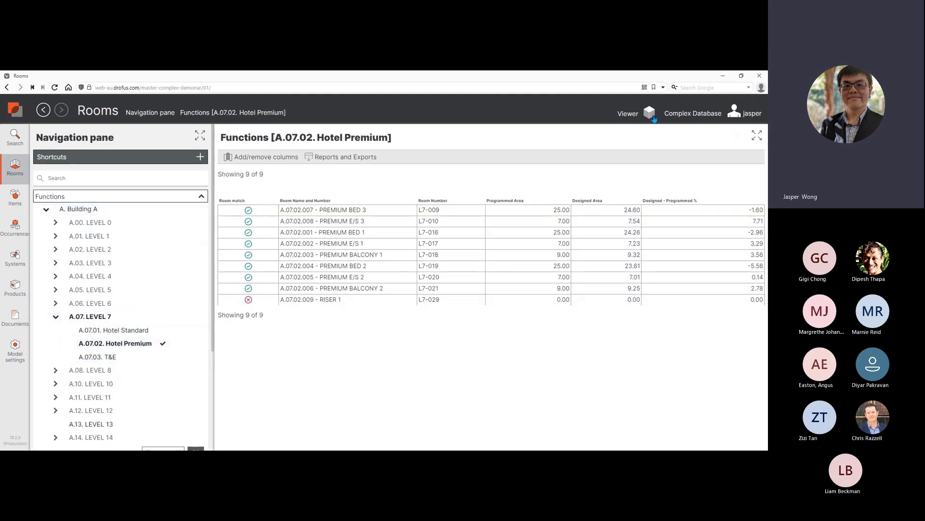
Show the 3D viewer and list the items in room A.07.02.001 PREMIUM BED 1
{"action": "left_click", "coordinate": [650, 115]}
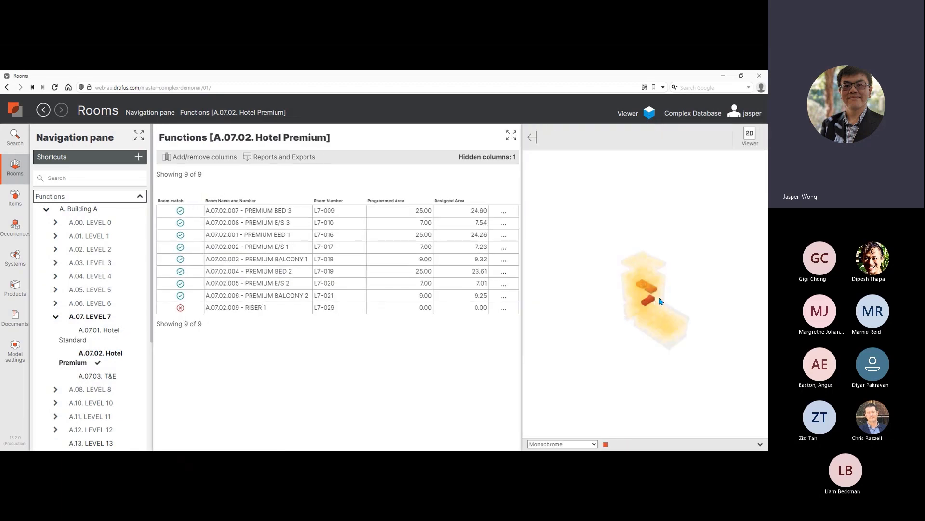
{"action": "scroll", "coordinate": [660, 301], "scroll_direction": "up", "scroll_amount": 2}
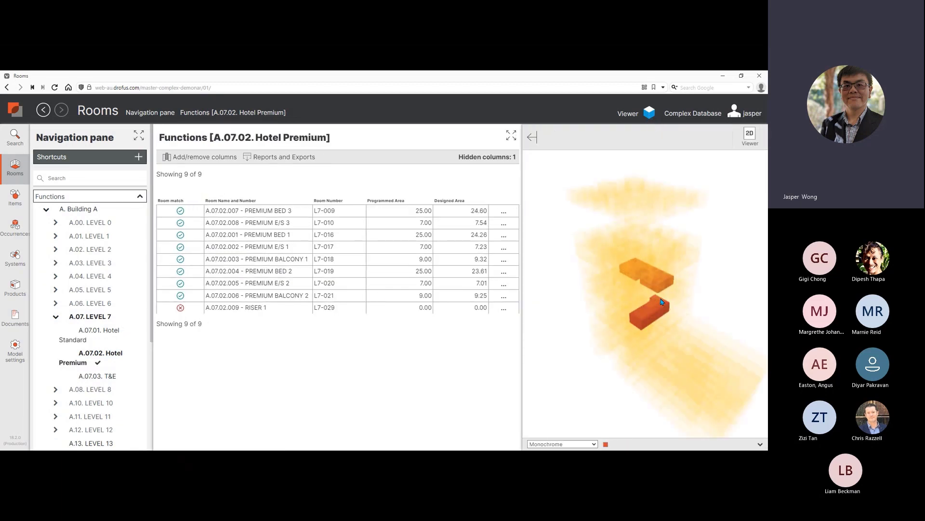
{"action": "left_click", "coordinate": [259, 236]}
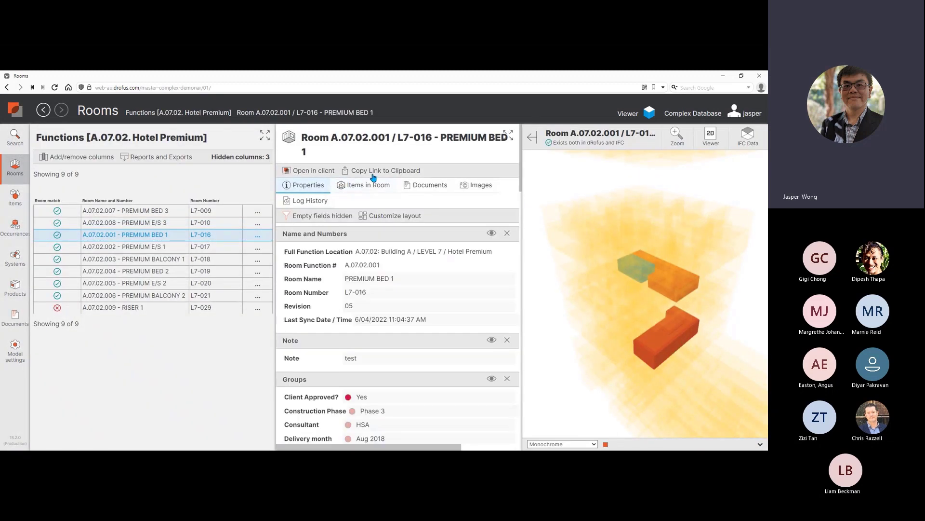
{"action": "left_click", "coordinate": [375, 186]}
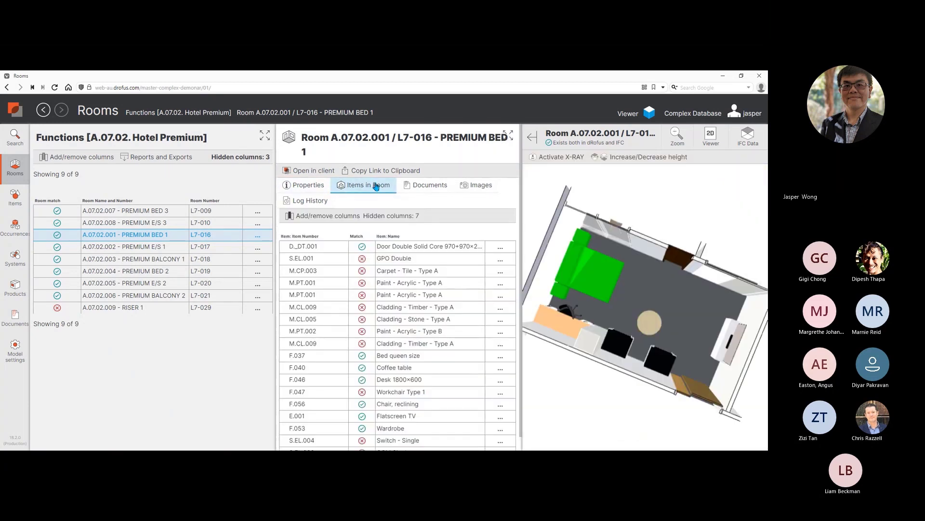
Inspect door D._DT.001's properties, then review Bed queen size F.037's full properties panel
{"action": "left_click", "coordinate": [405, 245]}
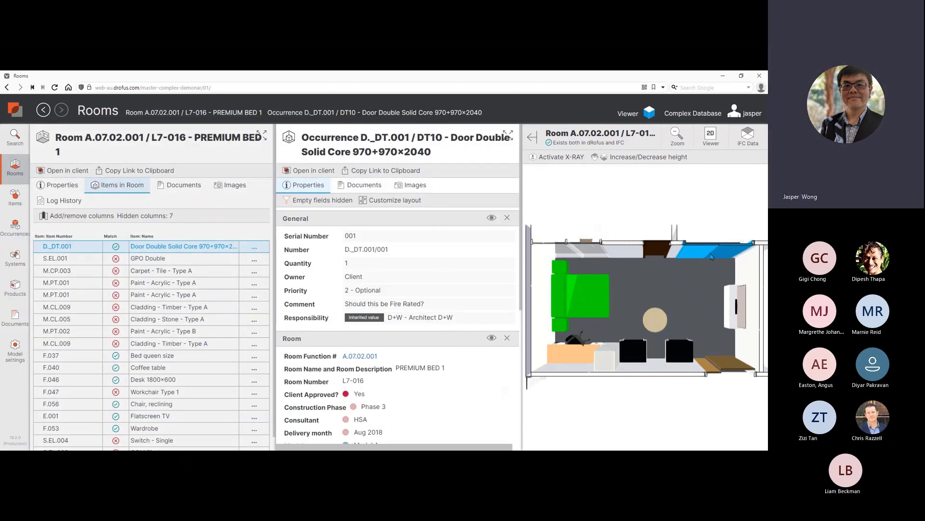
{"action": "left_click", "coordinate": [141, 357]}
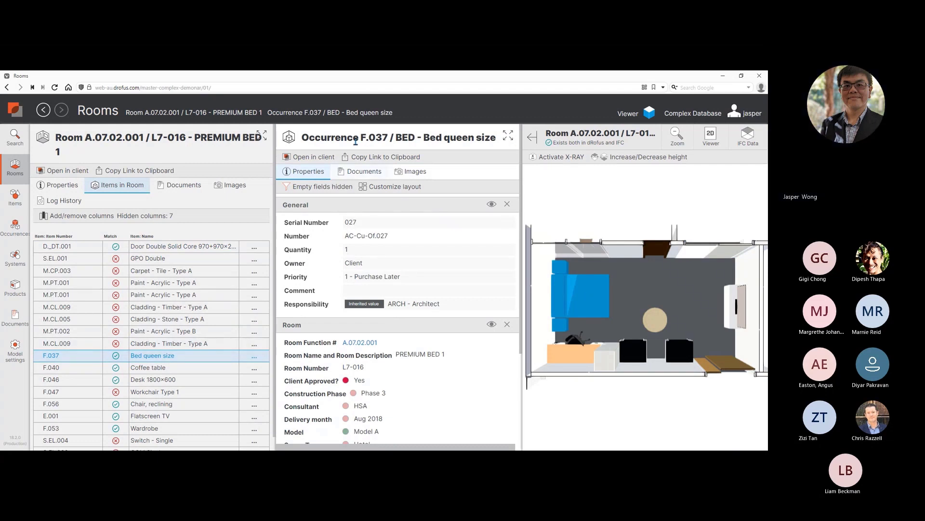
{"action": "scroll", "coordinate": [367, 229], "scroll_direction": "down", "scroll_amount": 3}
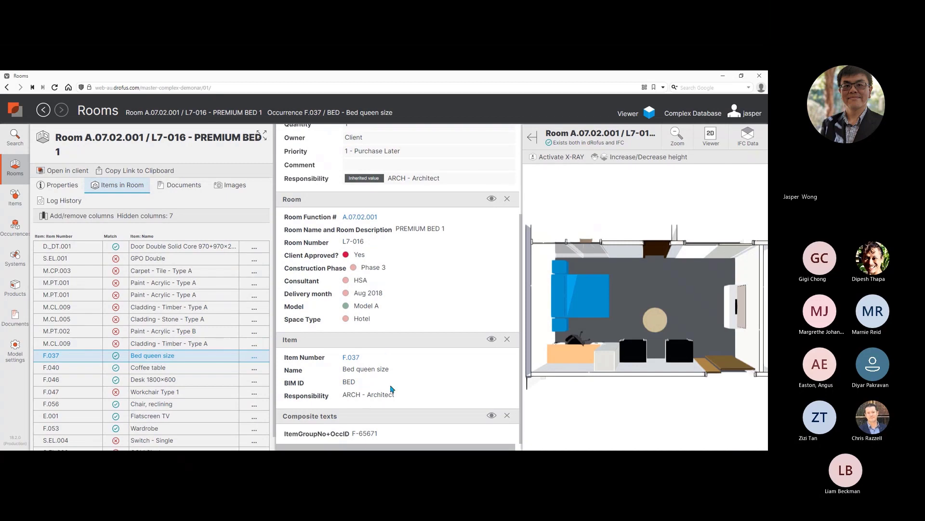
{"action": "scroll", "coordinate": [385, 390], "scroll_direction": "up", "scroll_amount": 1}
{"action": "scroll", "coordinate": [366, 337], "scroll_direction": "up", "scroll_amount": 2}
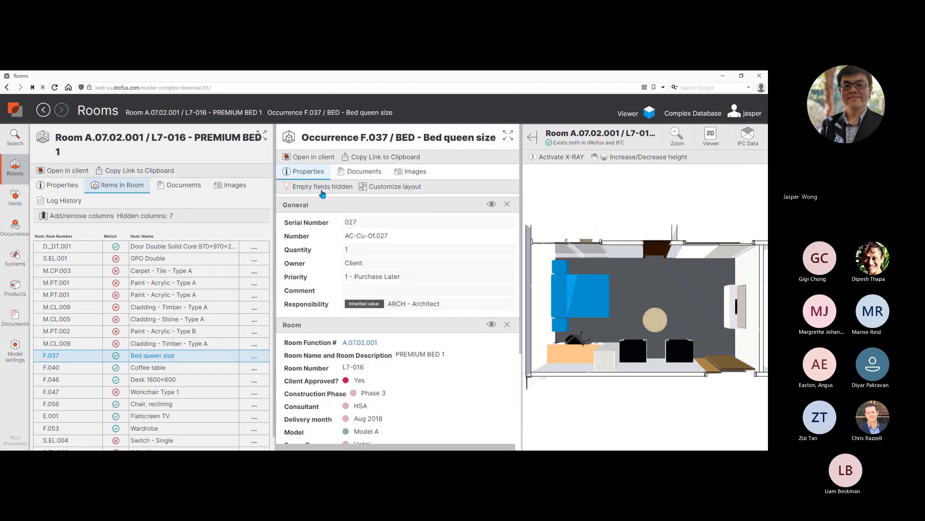
{"action": "scroll", "coordinate": [393, 275], "scroll_direction": "down", "scroll_amount": 7}
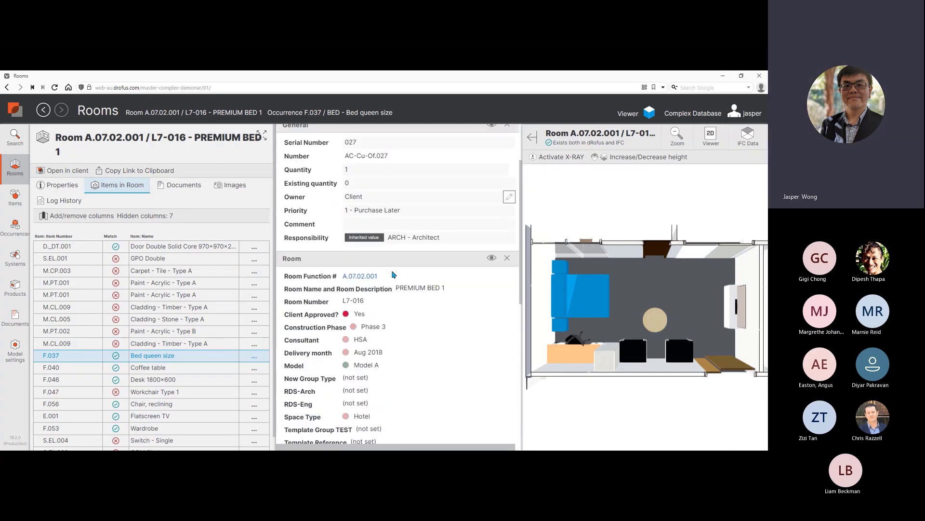
{"action": "scroll", "coordinate": [393, 275], "scroll_direction": "down", "scroll_amount": 3}
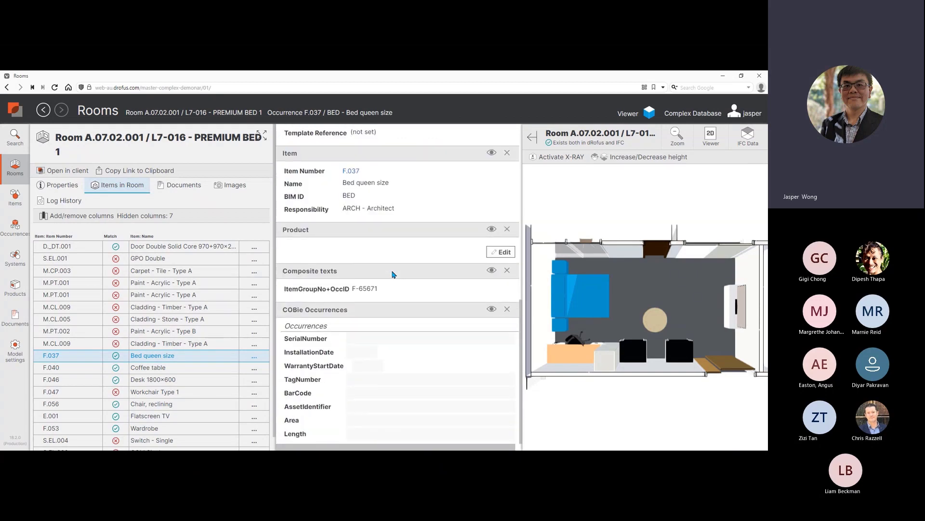
{"action": "scroll", "coordinate": [393, 274], "scroll_direction": "up", "scroll_amount": 7}
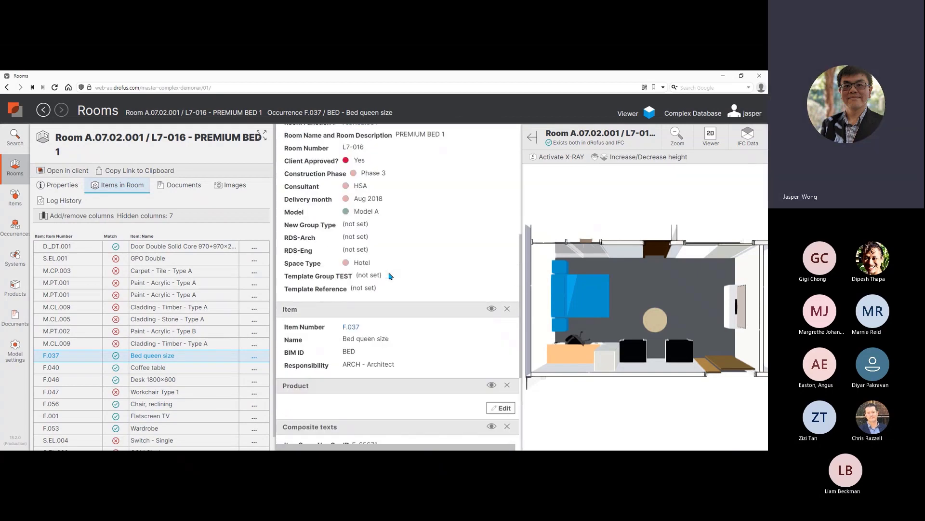
{"action": "scroll", "coordinate": [390, 275], "scroll_direction": "up", "scroll_amount": 3}
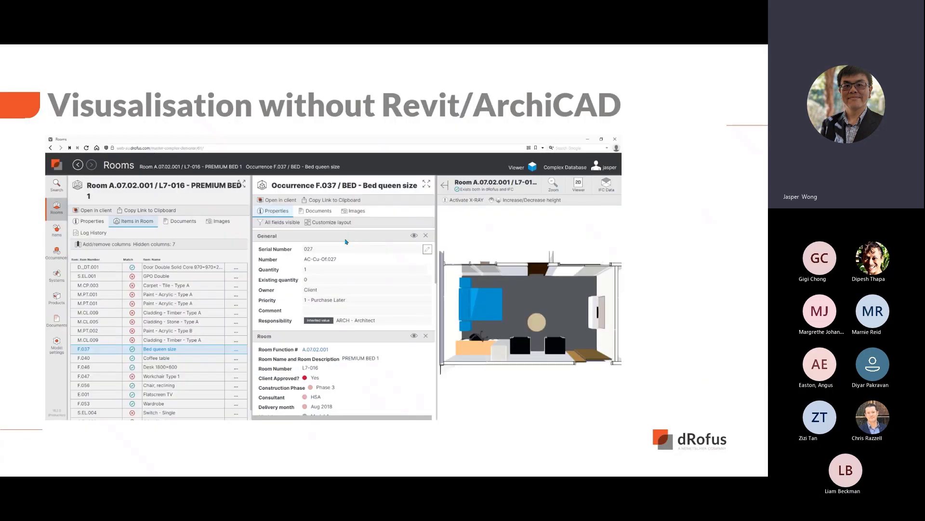
Go through Update Information and its two pencil-icon editing hints, reaching Validation with IFC
{"action": "key", "text": "Right"}
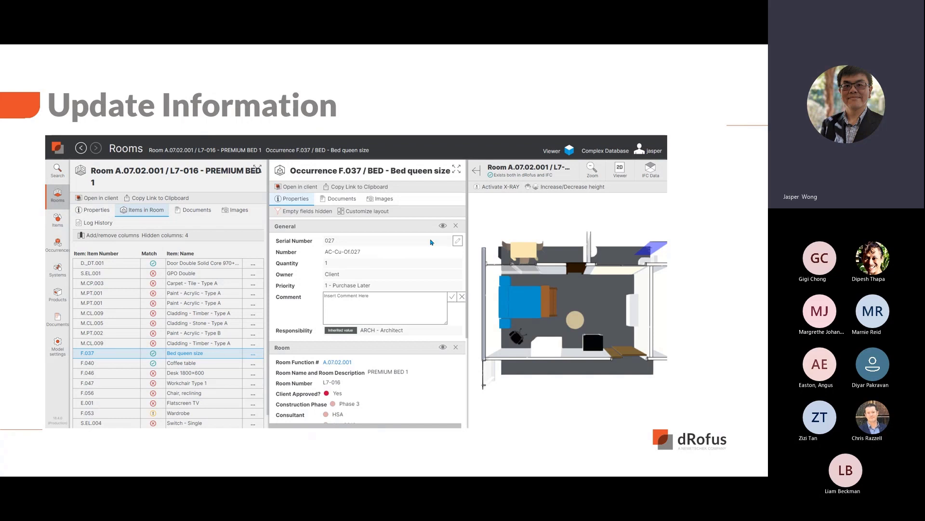
{"action": "key", "text": "Right"}
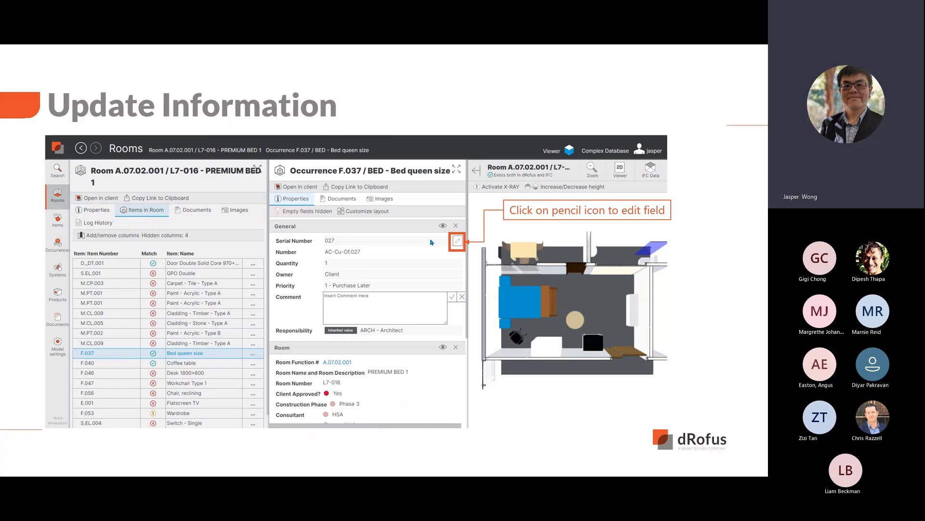
{"action": "key", "text": "Right"}
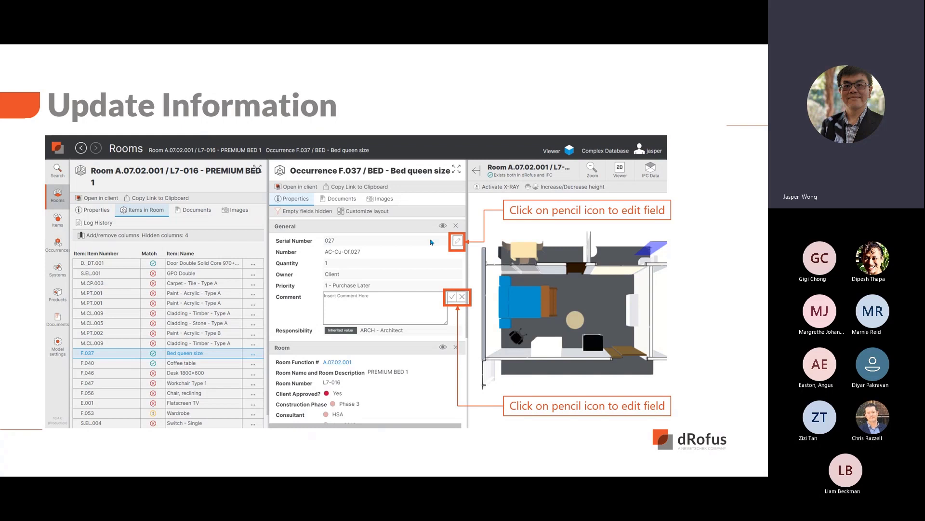
{"action": "key", "text": "Right"}
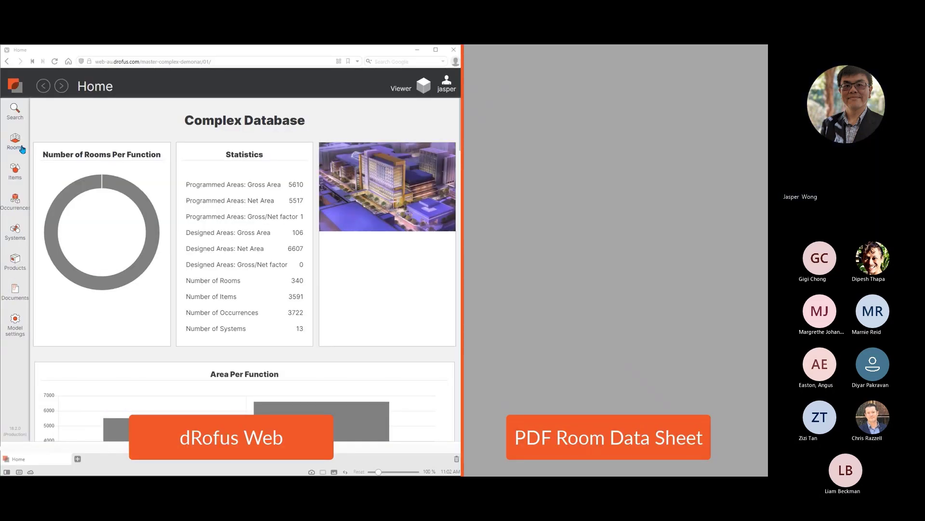
{"action": "left_click", "coordinate": [15, 141]}
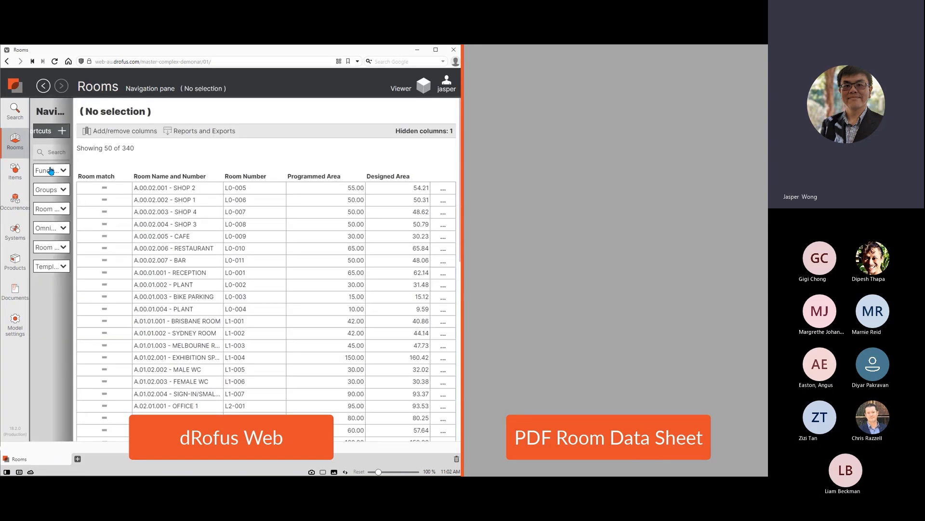
{"action": "left_click", "coordinate": [52, 171]}
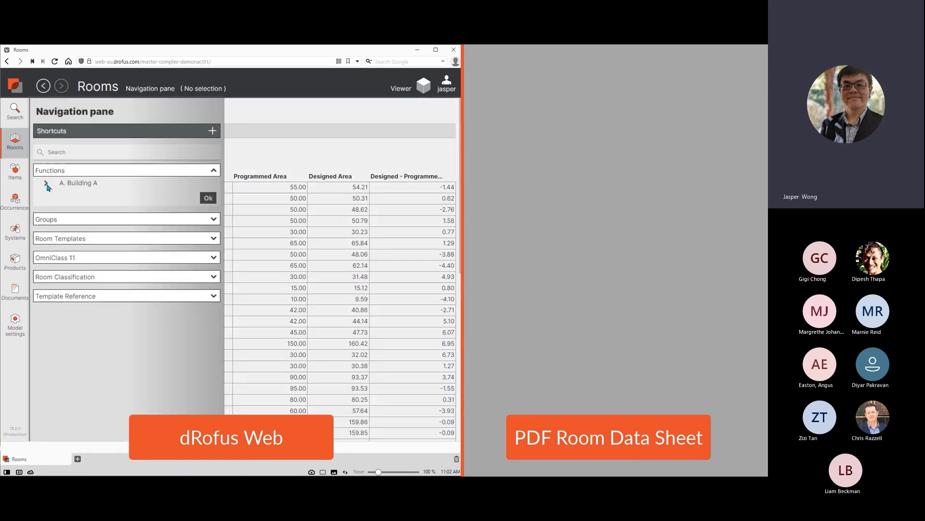
{"action": "left_click", "coordinate": [45, 185]}
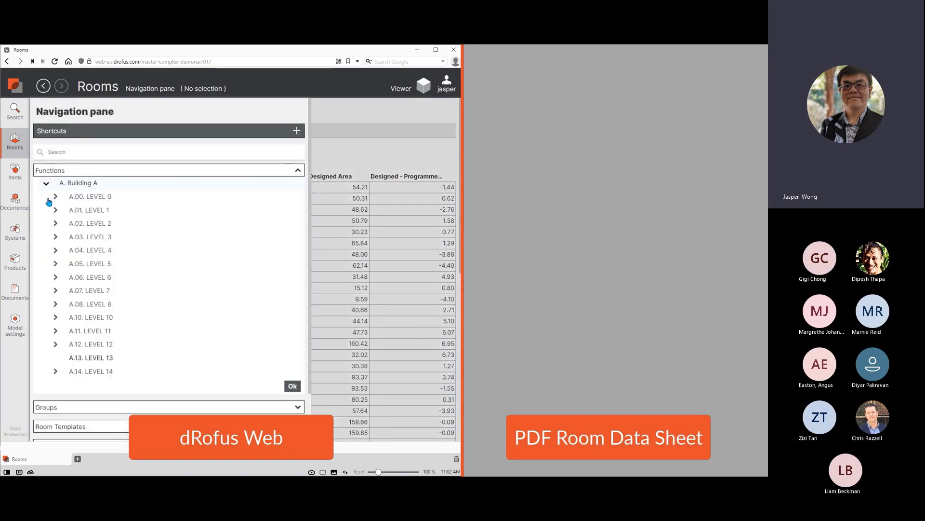
{"action": "left_click", "coordinate": [56, 291]}
{"action": "left_click", "coordinate": [98, 318]}
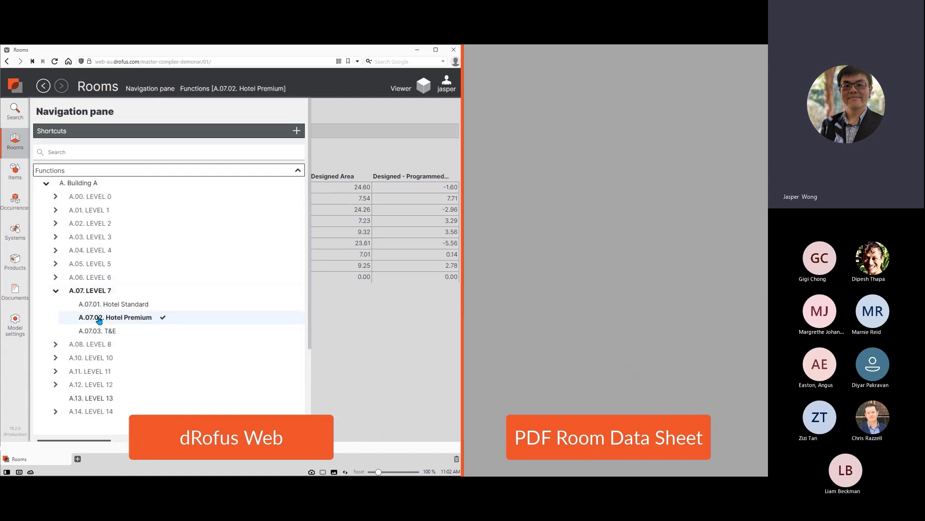
{"action": "left_click", "coordinate": [366, 149]}
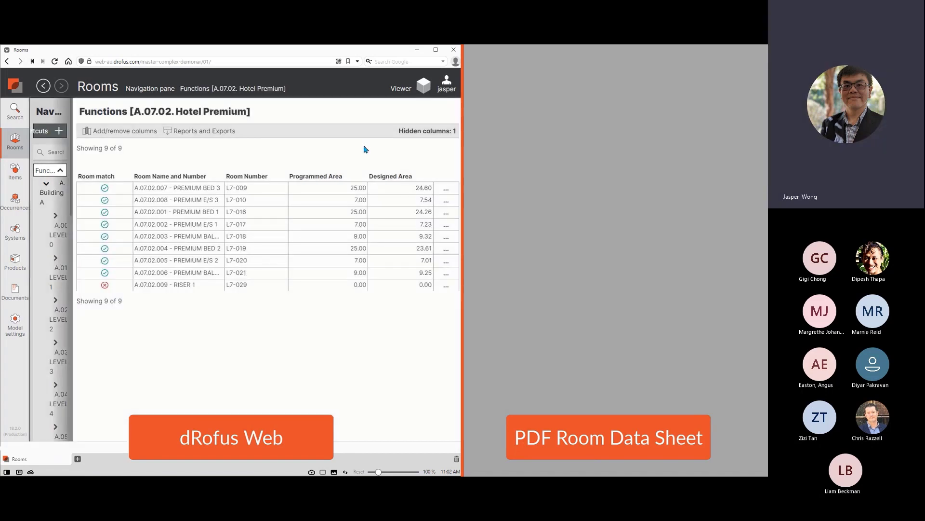
{"action": "double_click", "coordinate": [202, 210]}
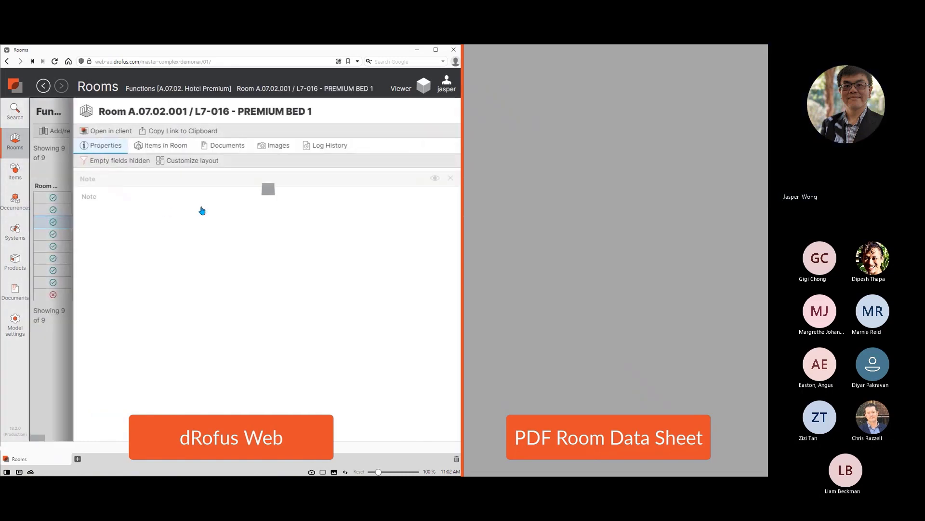
{"action": "scroll", "coordinate": [421, 125], "scroll_direction": "down", "scroll_amount": 3}
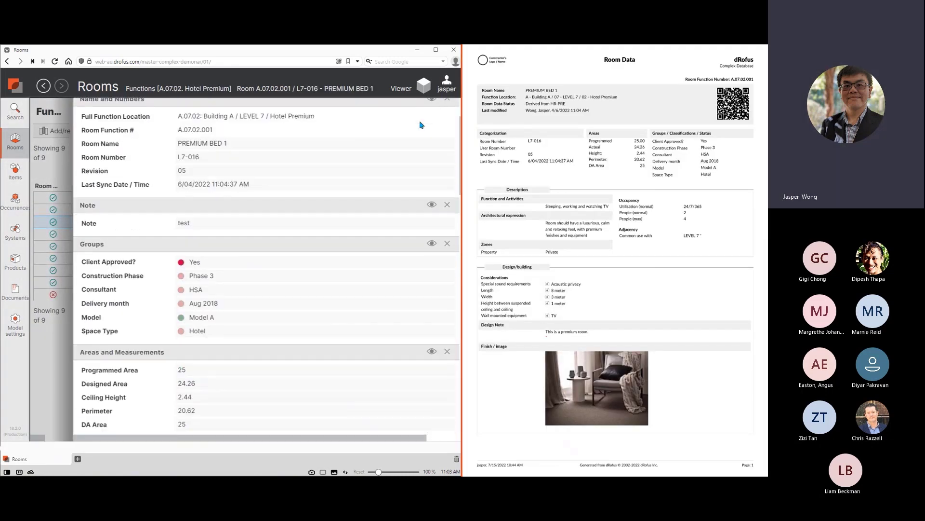
{"action": "scroll", "coordinate": [420, 124], "scroll_direction": "down", "scroll_amount": 1}
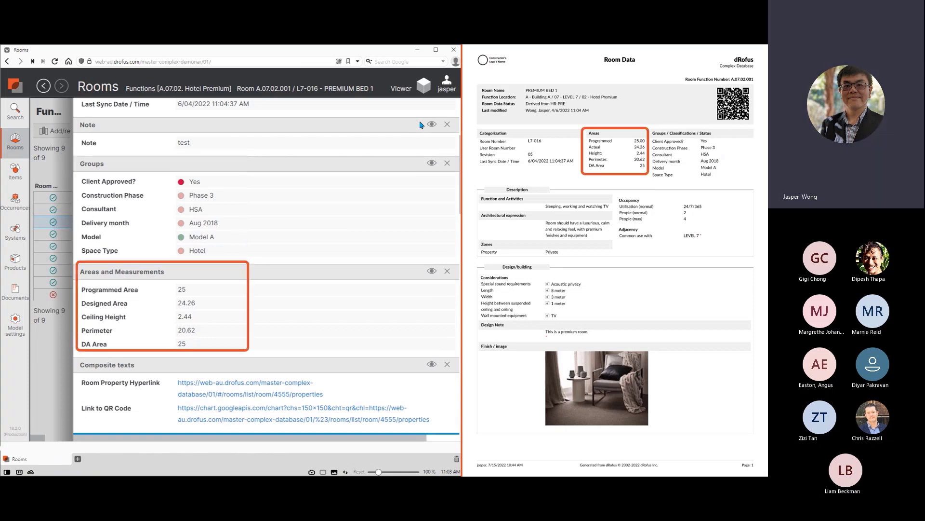
{"action": "scroll", "coordinate": [420, 125], "scroll_direction": "down", "scroll_amount": 1}
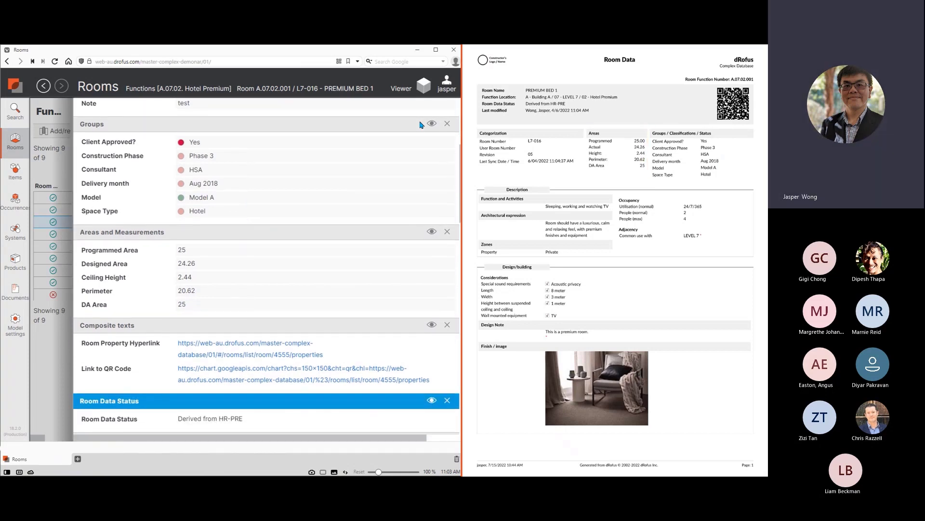
{"action": "scroll", "coordinate": [420, 125], "scroll_direction": "down", "scroll_amount": 3}
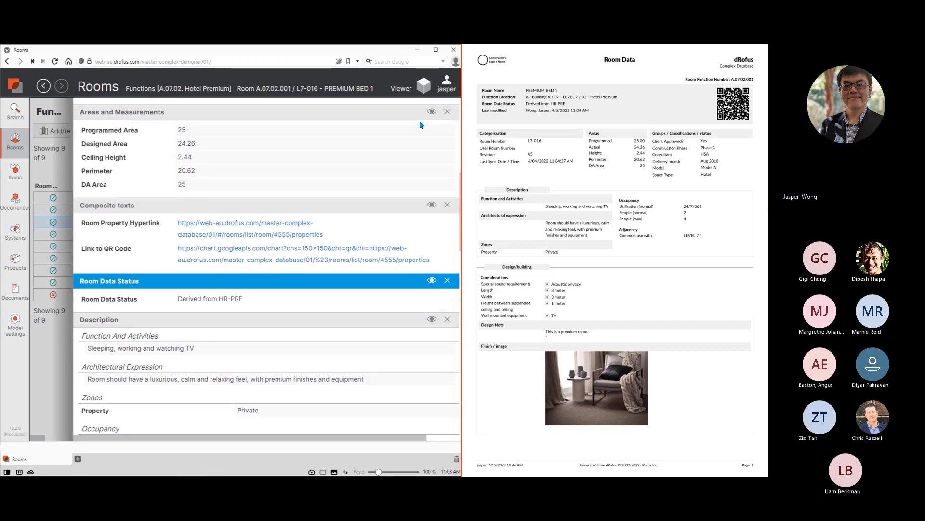
{"action": "scroll", "coordinate": [420, 125], "scroll_direction": "down", "scroll_amount": 3}
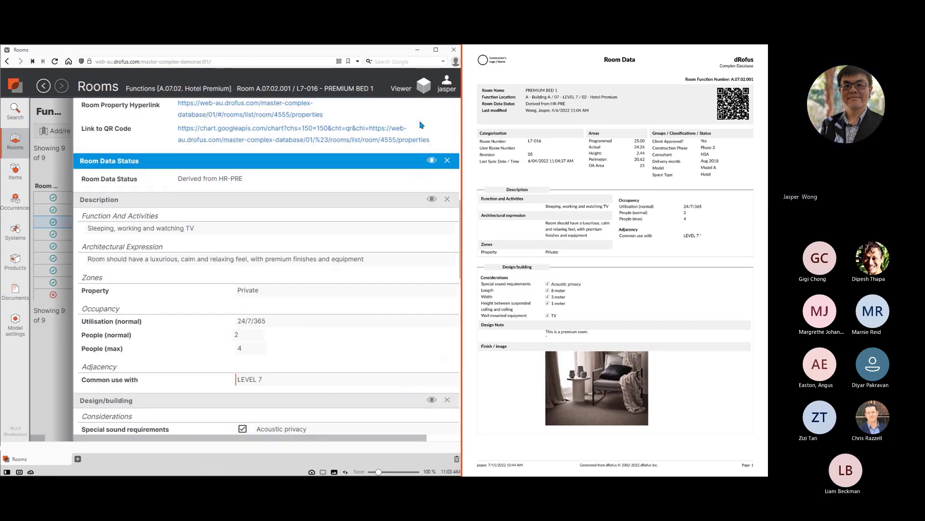
{"action": "scroll", "coordinate": [420, 125], "scroll_direction": "down", "scroll_amount": 2}
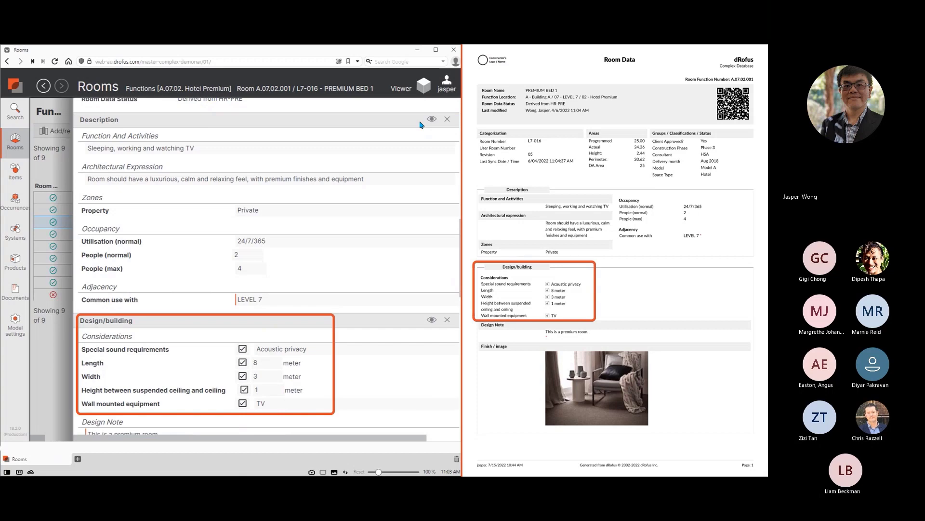
{"action": "scroll", "coordinate": [420, 125], "scroll_direction": "down", "scroll_amount": 2}
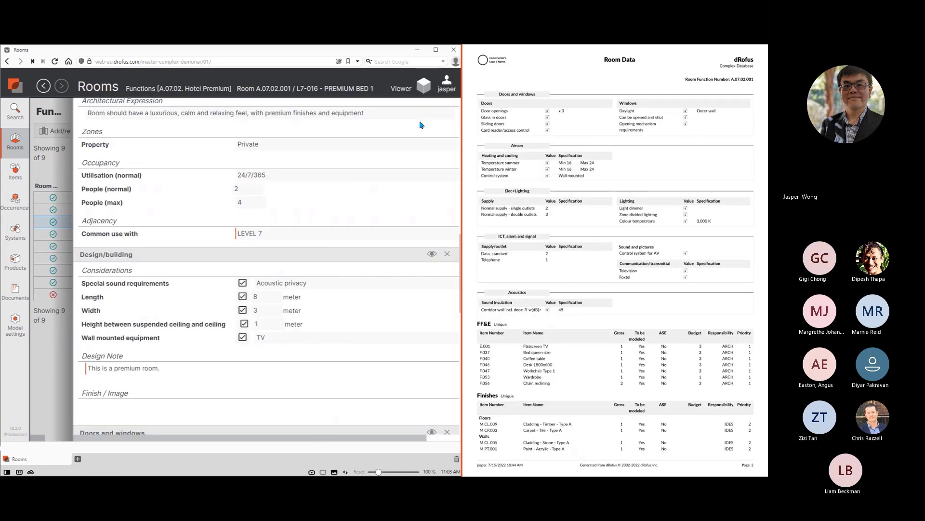
{"action": "scroll", "coordinate": [421, 125], "scroll_direction": "down", "scroll_amount": 3}
{"action": "scroll", "coordinate": [421, 125], "scroll_direction": "down", "scroll_amount": 4}
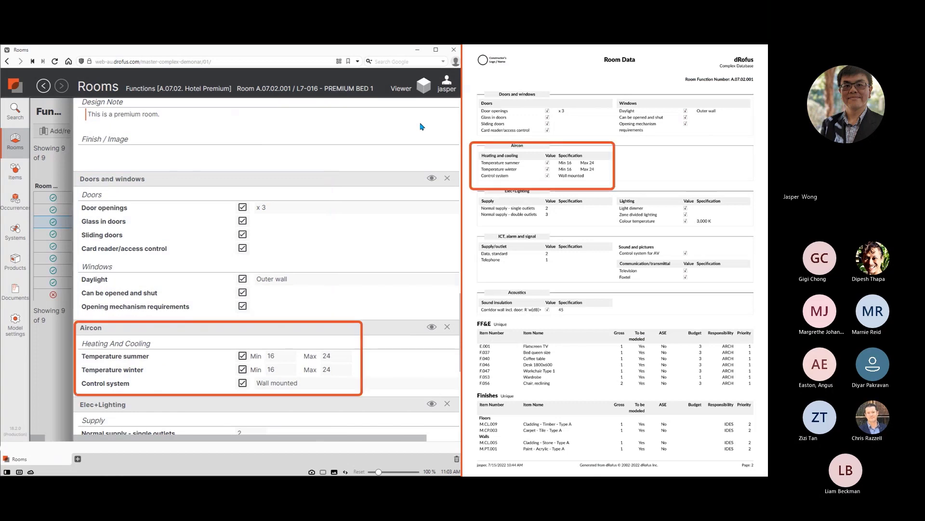
{"action": "scroll", "coordinate": [420, 126], "scroll_direction": "down", "scroll_amount": 3}
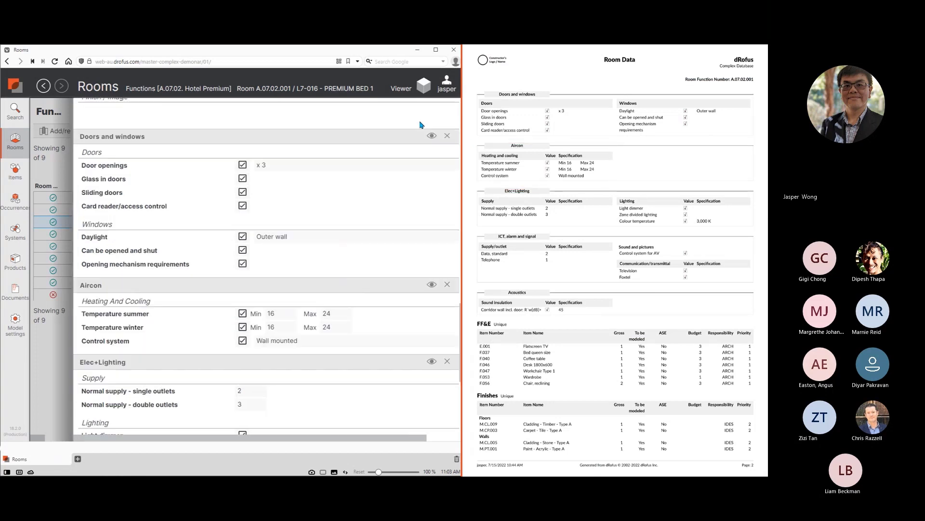
{"action": "scroll", "coordinate": [421, 125], "scroll_direction": "down", "scroll_amount": 4}
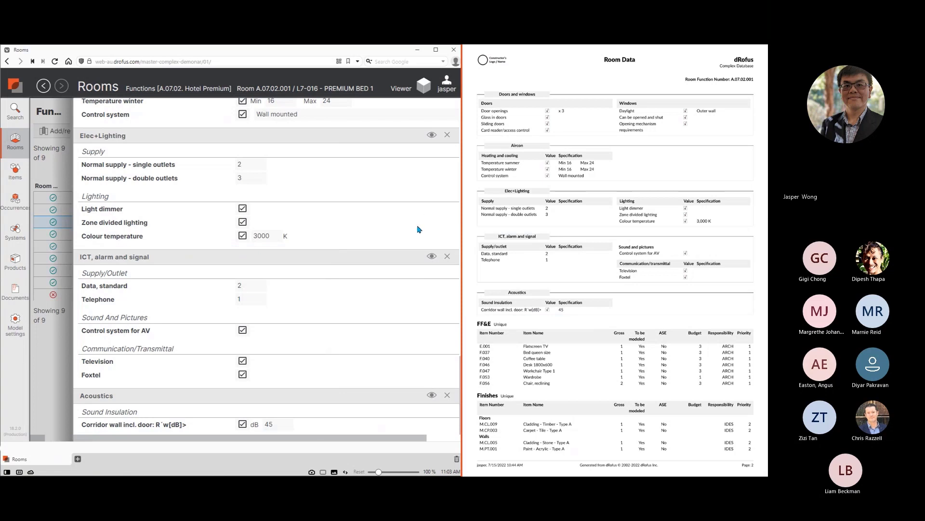
{"action": "scroll", "coordinate": [326, 164], "scroll_direction": "up", "scroll_amount": 10}
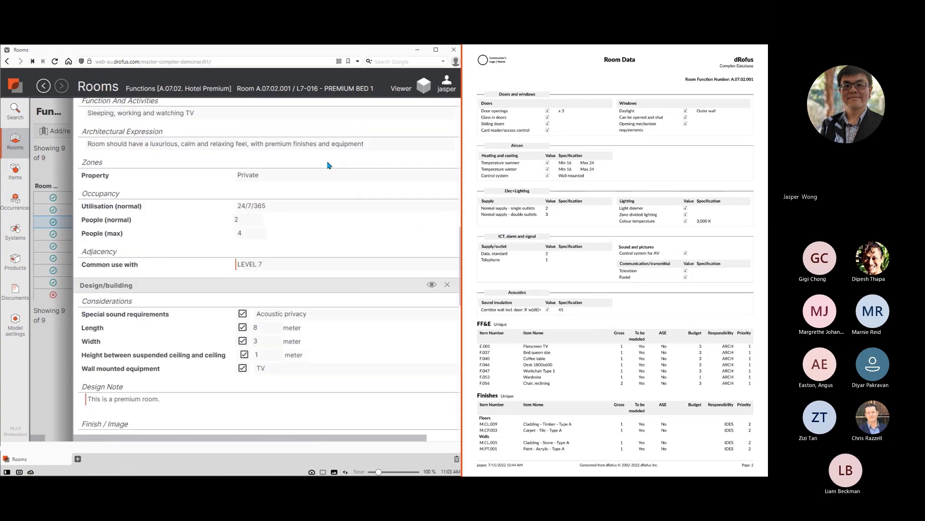
{"action": "scroll", "coordinate": [333, 168], "scroll_direction": "up", "scroll_amount": 10}
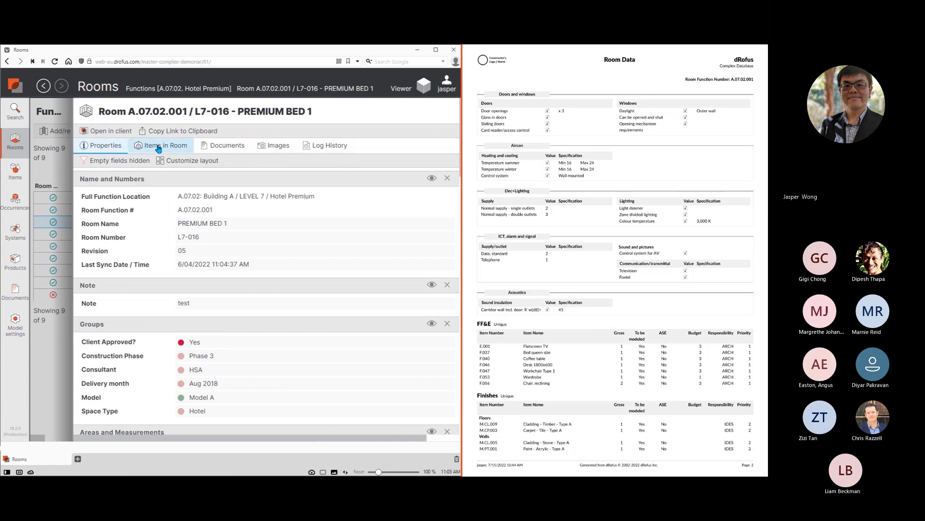
Display PREMIUM BED 1's Items in Room tab with matched and unmatched items
{"action": "left_click", "coordinate": [158, 146]}
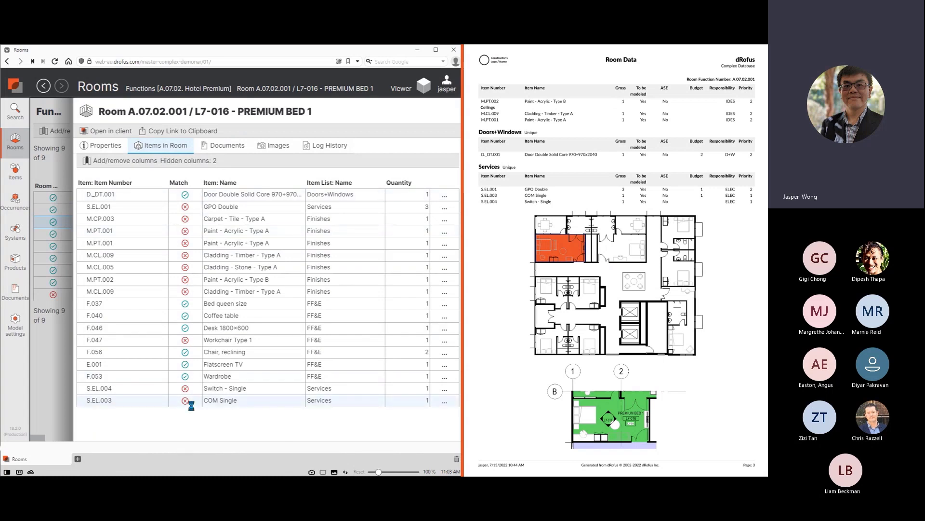
Page through PREMIUM BED 1's images: key plan, elevations, and both 3D views
{"action": "left_click", "coordinate": [271, 147]}
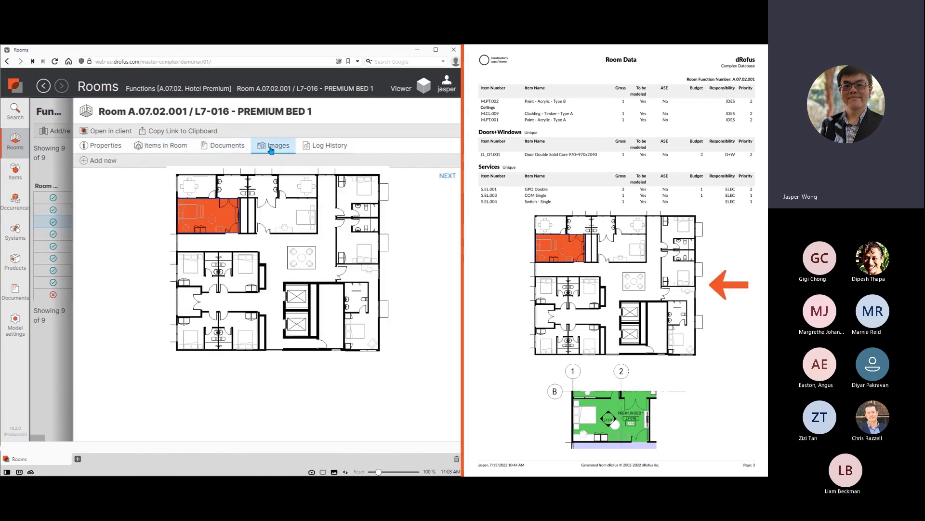
{"action": "left_click", "coordinate": [451, 178]}
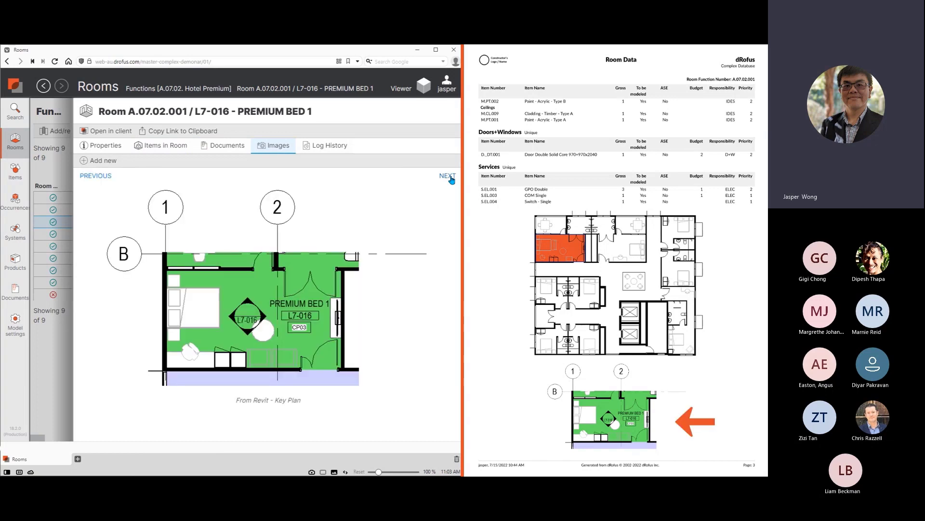
{"action": "left_click", "coordinate": [451, 178]}
{"action": "left_click", "coordinate": [451, 178]}
{"action": "left_click", "coordinate": [451, 177]}
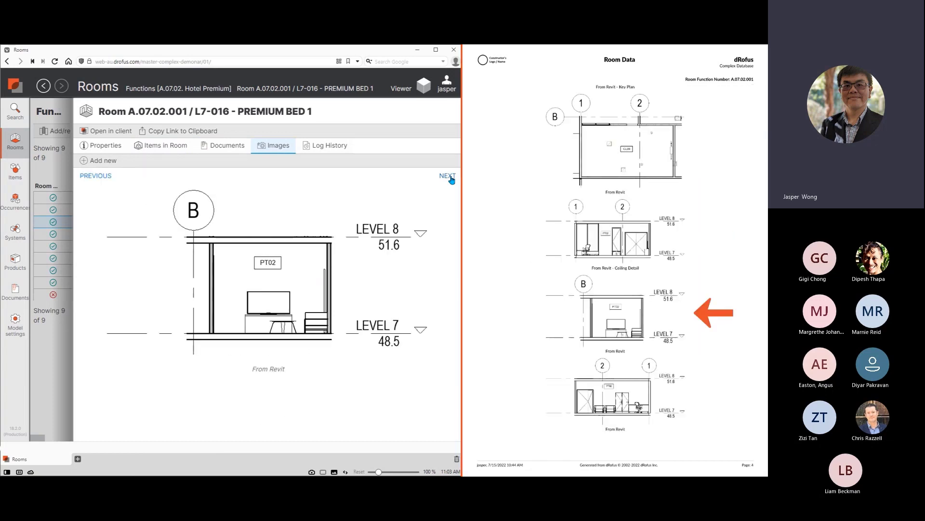
{"action": "left_click", "coordinate": [451, 178]}
{"action": "left_click", "coordinate": [451, 178]}
{"action": "left_click", "coordinate": [450, 178]}
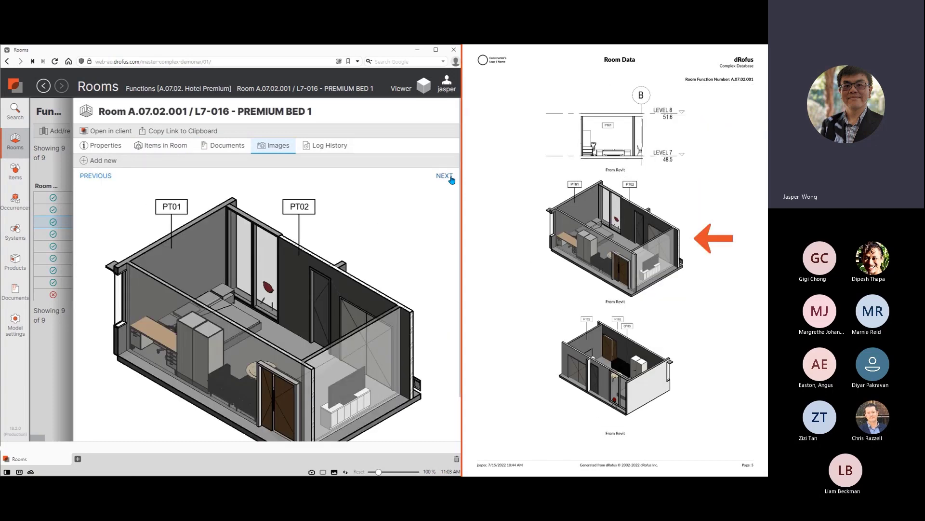
{"action": "left_click", "coordinate": [451, 178]}
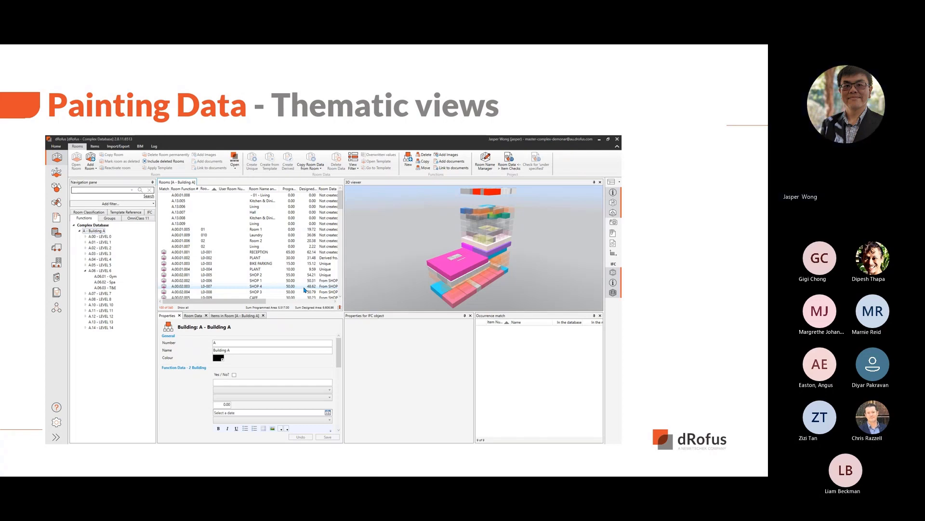
Switch from the slideshow to the live dRofus desktop client window
{"action": "key", "text": "alt+Tab"}
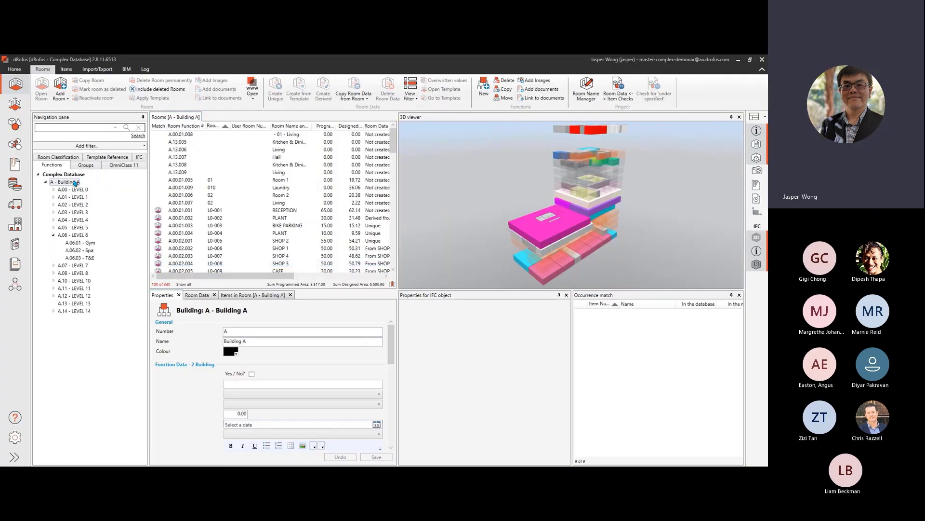
Review Level 6's Gym, Spa and T&E departments, then colour Gym red and save
{"action": "left_click", "coordinate": [81, 236]}
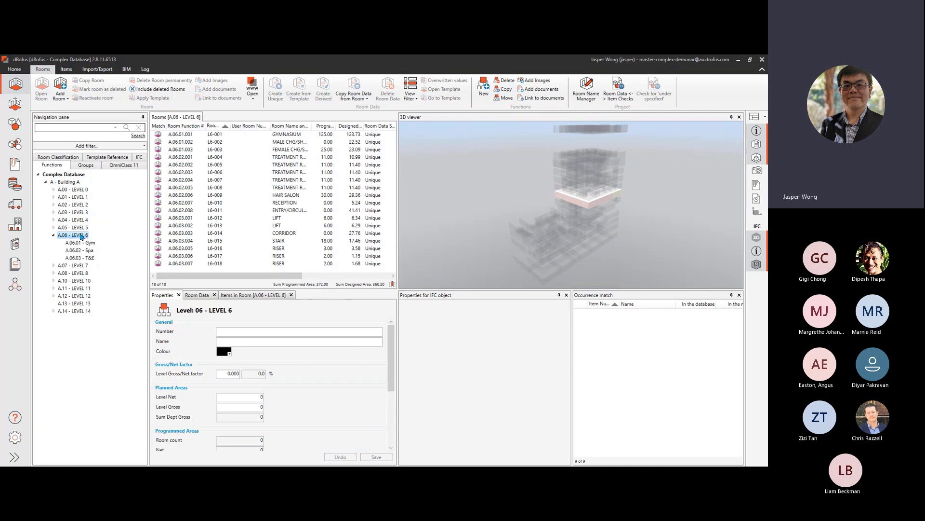
{"action": "left_click", "coordinate": [81, 243]}
{"action": "left_click", "coordinate": [82, 251]}
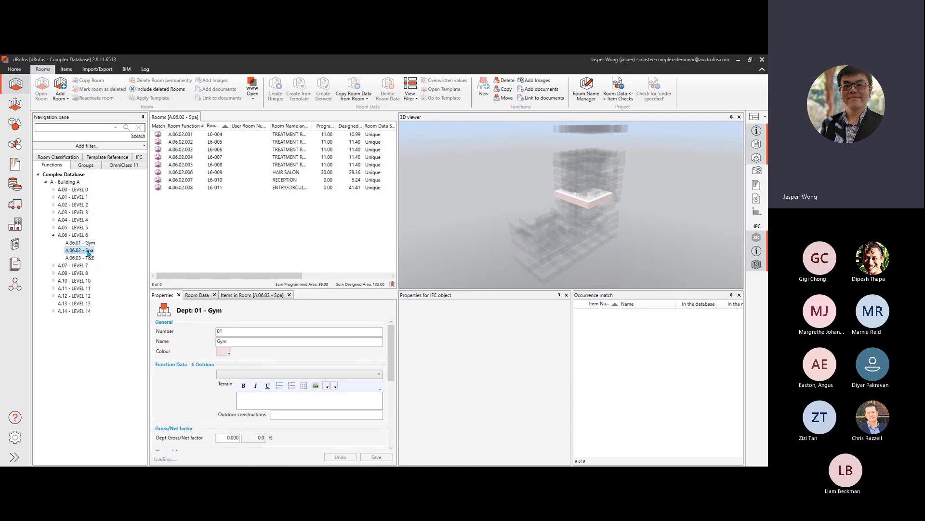
{"action": "left_click", "coordinate": [88, 259]}
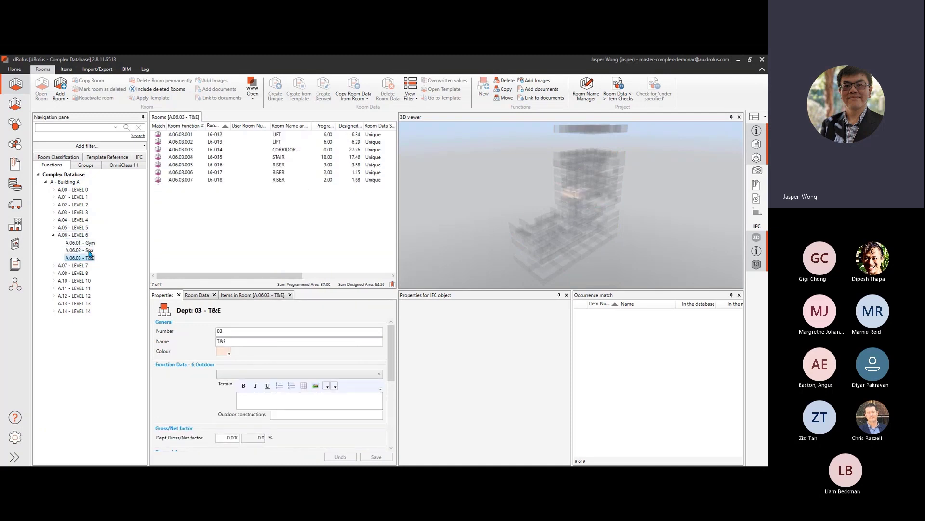
{"action": "left_click", "coordinate": [88, 243]}
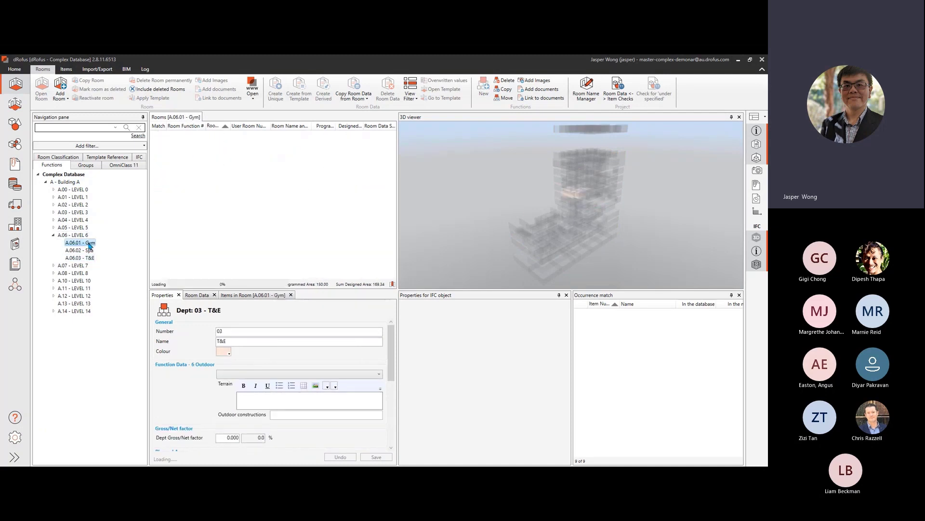
{"action": "left_click", "coordinate": [226, 352]}
{"action": "left_click", "coordinate": [259, 370]}
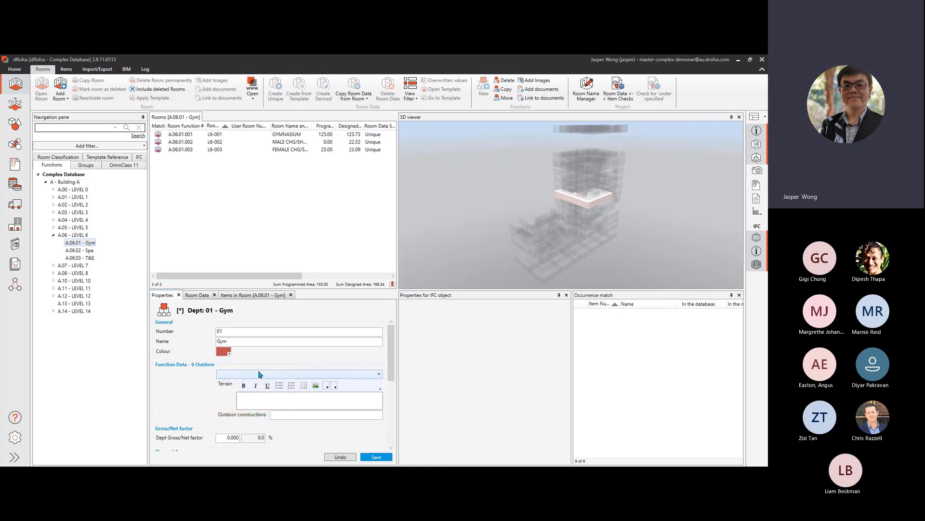
{"action": "left_click", "coordinate": [365, 452]}
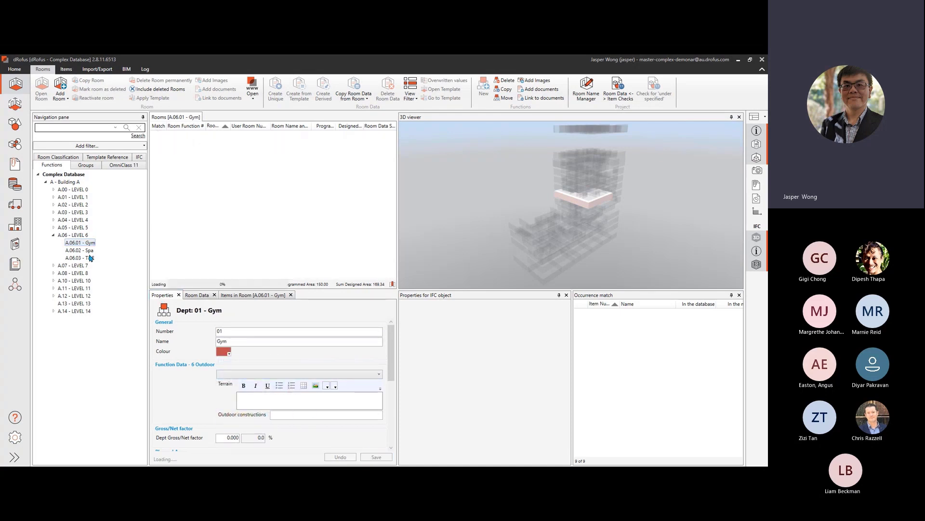
Colour the Spa department green and the T&E department grey, saving each
{"action": "left_click", "coordinate": [89, 252]}
{"action": "left_click", "coordinate": [228, 353]}
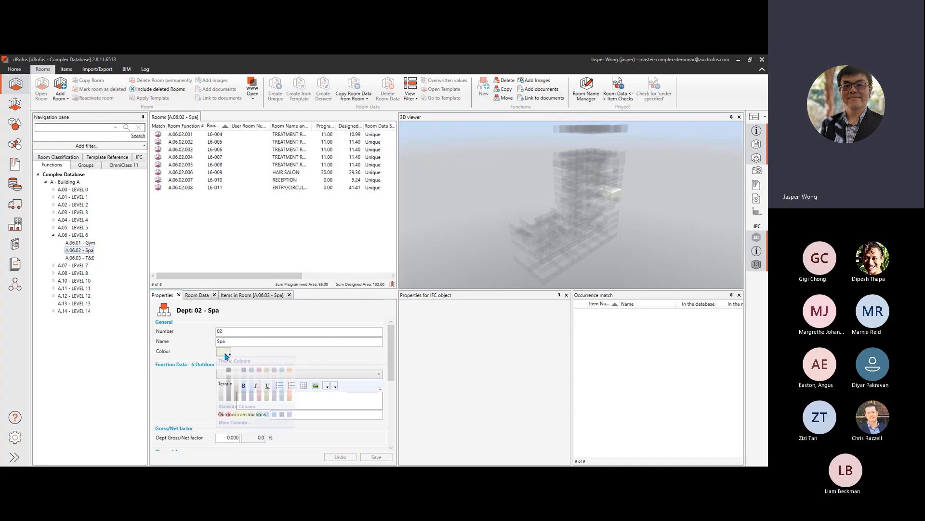
{"action": "left_click", "coordinate": [252, 415]}
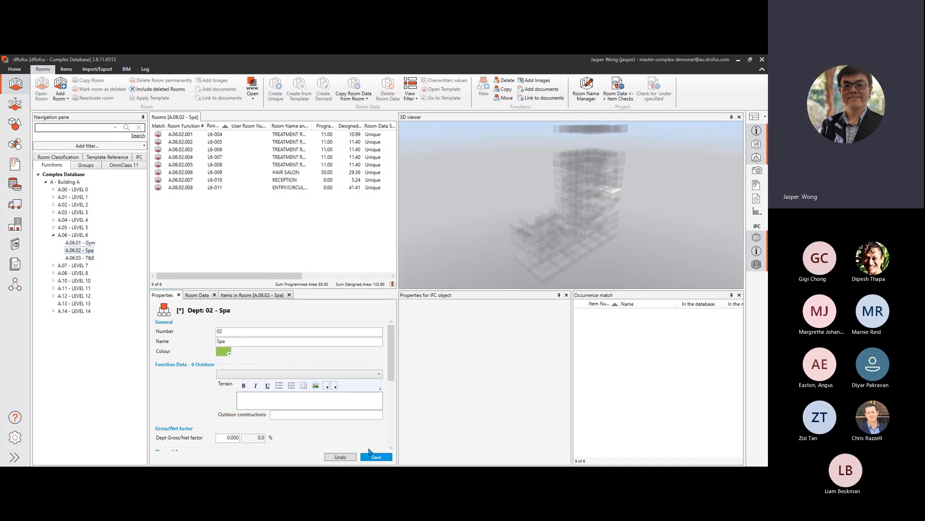
{"action": "left_click", "coordinate": [375, 456]}
{"action": "left_click", "coordinate": [91, 259]}
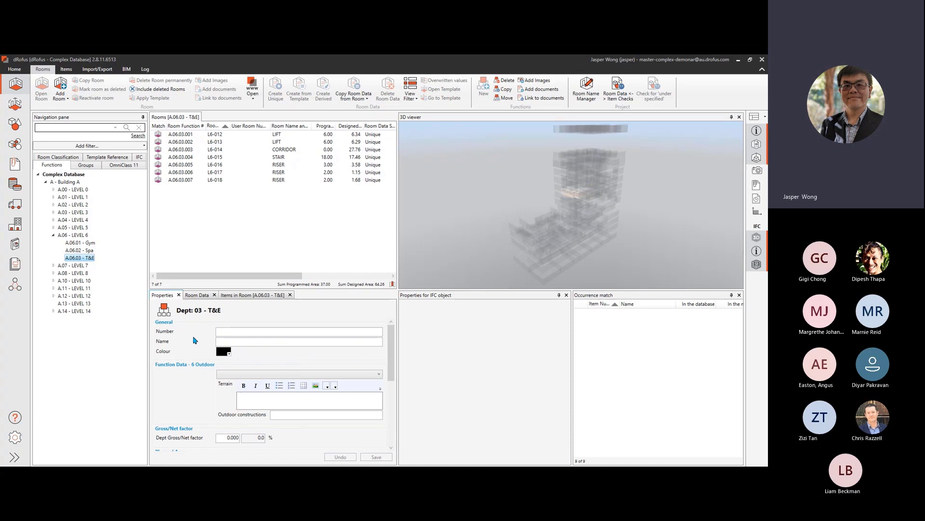
{"action": "left_click", "coordinate": [224, 352]}
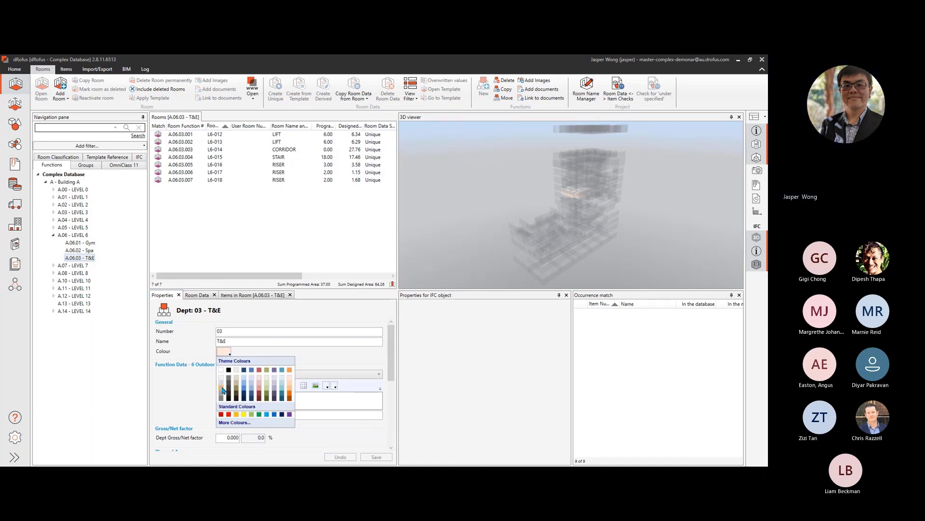
{"action": "left_click", "coordinate": [222, 387]}
{"action": "left_click", "coordinate": [375, 457]}
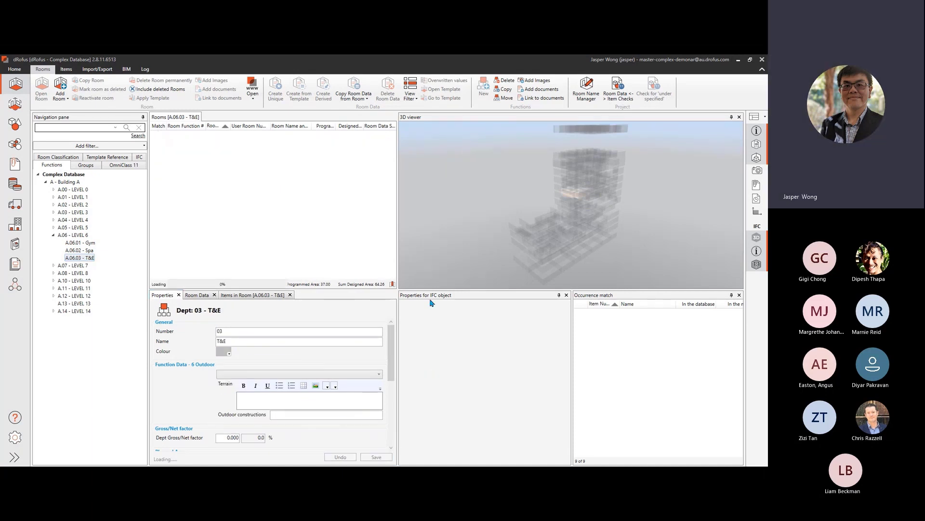
Show all of Level 6 and orbit the 3D viewer to see the coloured rooms
{"action": "left_click", "coordinate": [81, 235]}
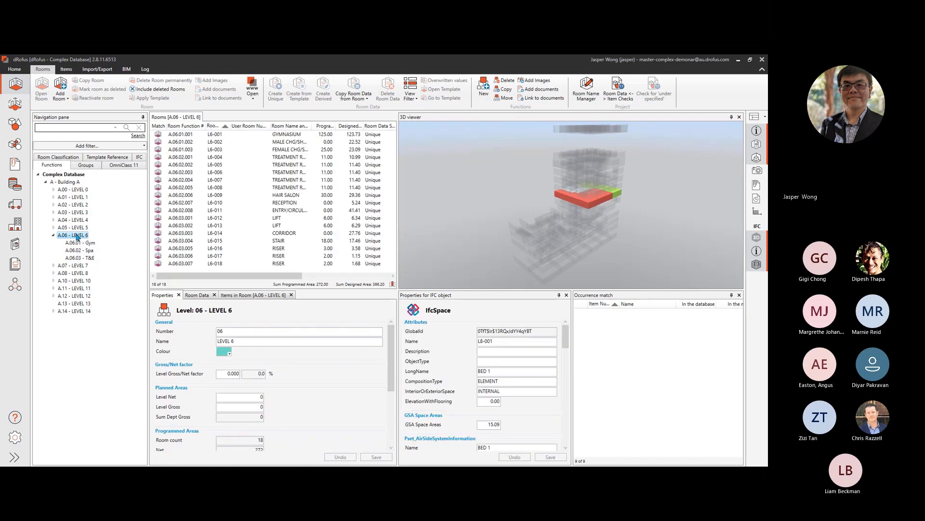
{"action": "left_click_drag", "start_coordinate": [501, 197], "coordinate": [610, 199]}
{"action": "scroll", "coordinate": [609, 199], "scroll_direction": "down", "scroll_amount": 5}
{"action": "scroll", "coordinate": [638, 198], "scroll_direction": "up", "scroll_amount": 3}
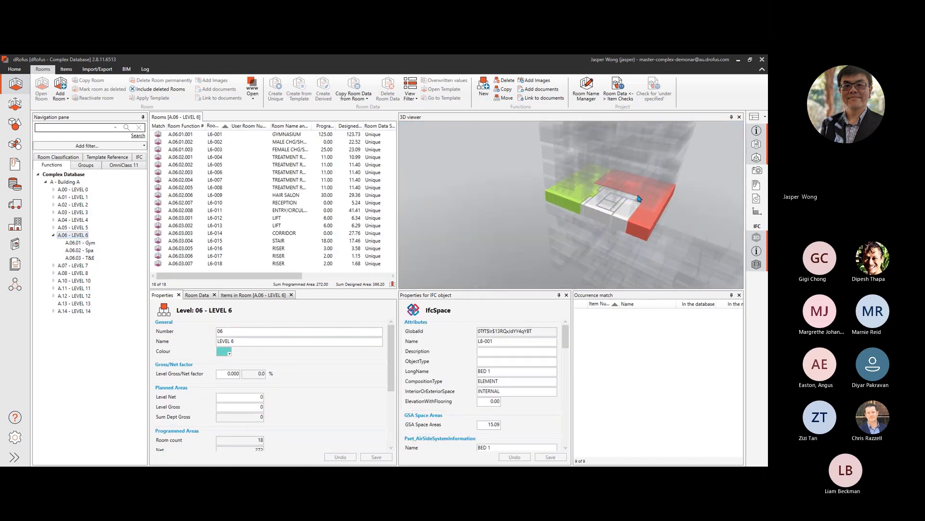
Give A.06.01 Gym a strong blue custom colour and save it
{"action": "left_click", "coordinate": [86, 242]}
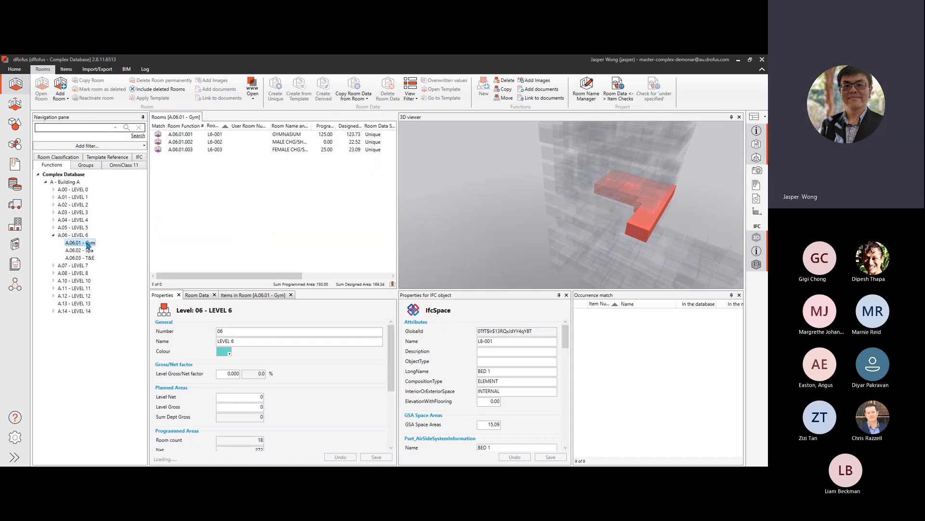
{"action": "left_click", "coordinate": [223, 354]}
{"action": "left_click", "coordinate": [234, 421]}
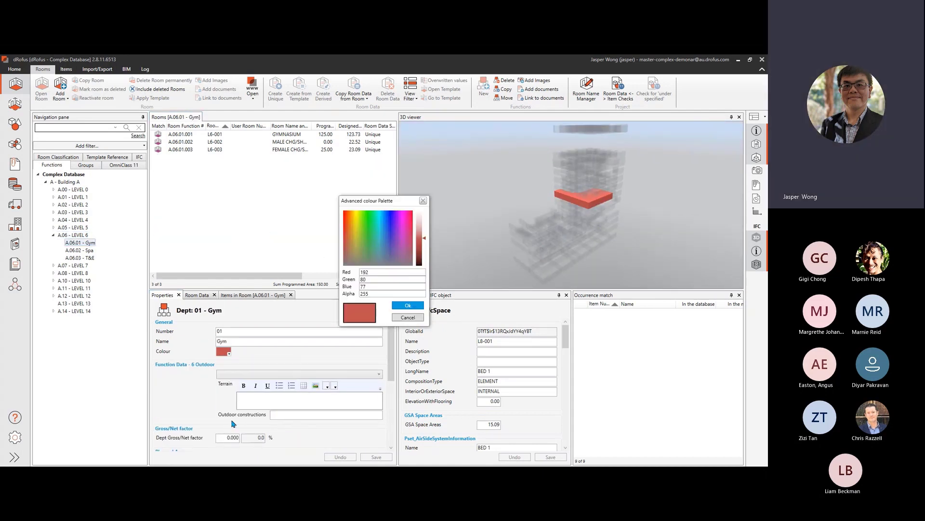
{"action": "left_click", "coordinate": [390, 215]}
{"action": "left_click_drag", "start_coordinate": [380, 294], "coordinate": [333, 298]}
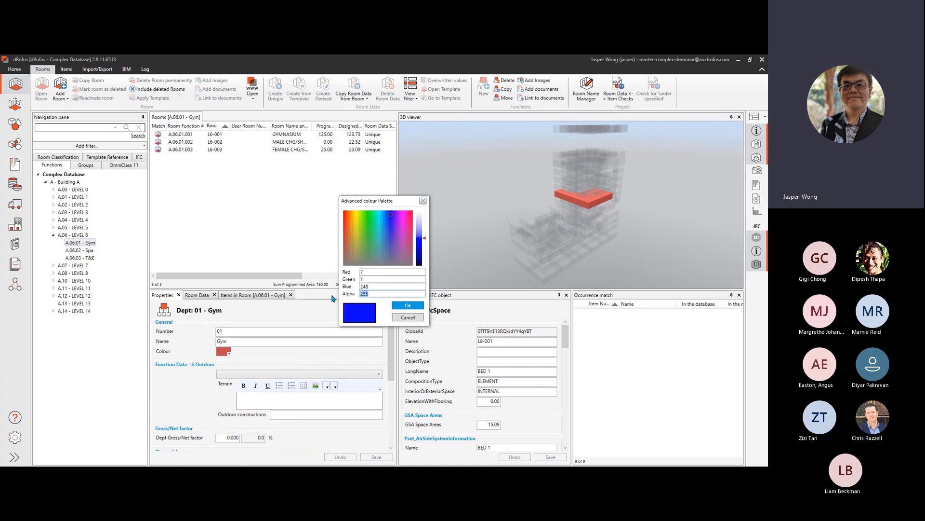
{"action": "left_click", "coordinate": [408, 305]}
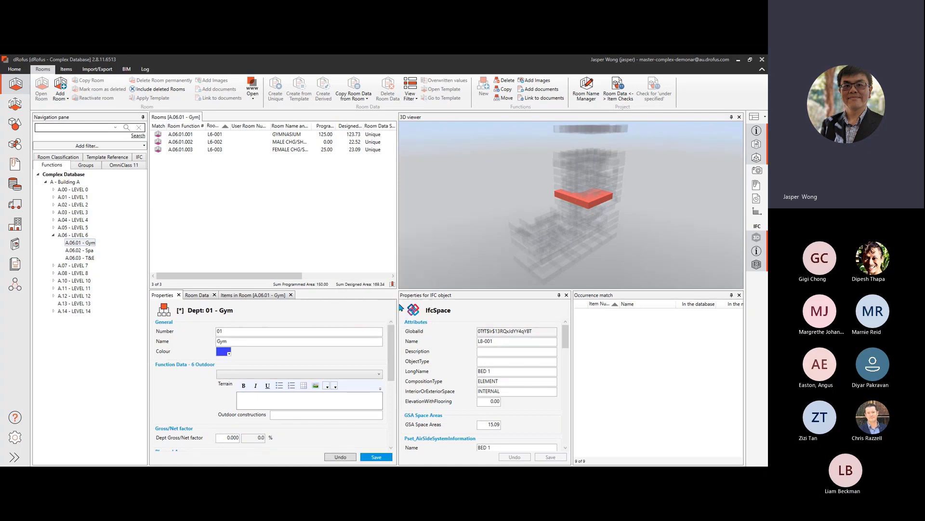
{"action": "left_click", "coordinate": [369, 457]}
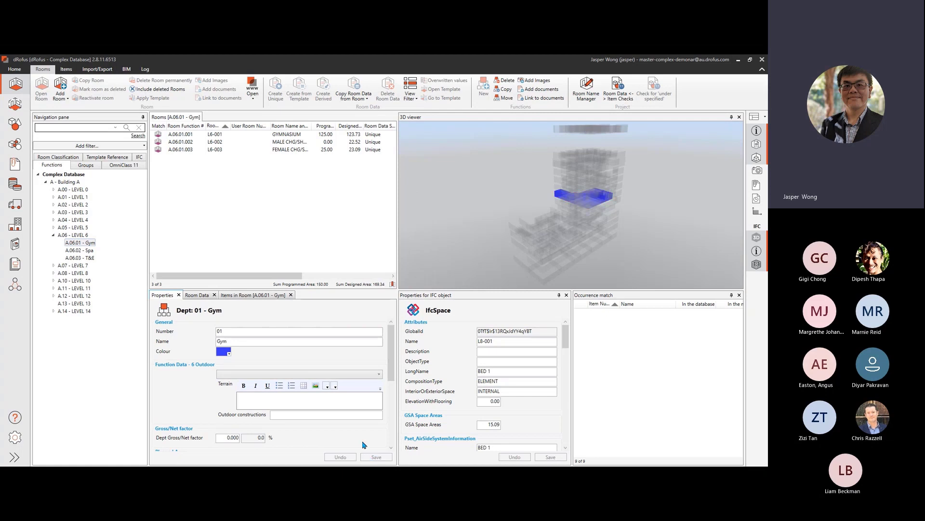
Show all LEVEL 6 rooms and orbit the 3D model to an oblique view
{"action": "left_click", "coordinate": [82, 236]}
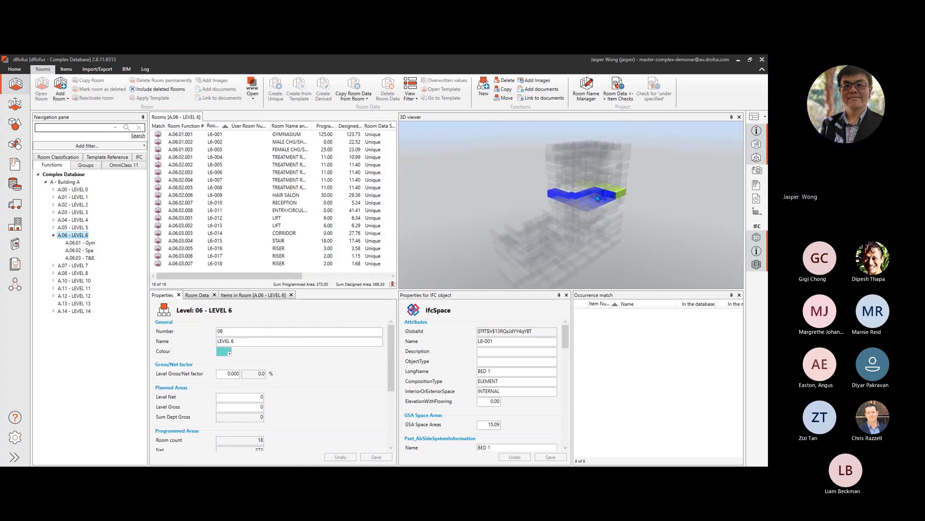
{"action": "scroll", "coordinate": [597, 198], "scroll_direction": "up", "scroll_amount": 8}
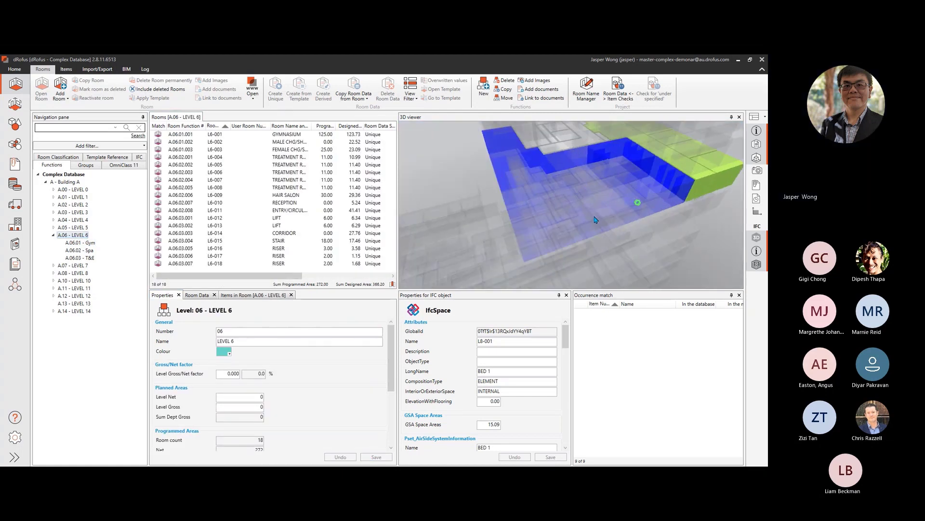
{"action": "left_click_drag", "start_coordinate": [596, 219], "coordinate": [593, 193]}
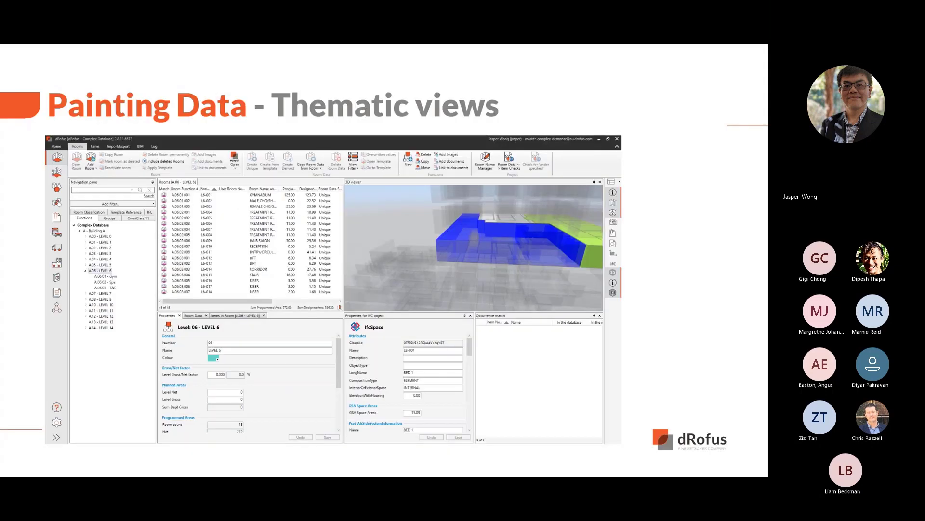
Advance the presentation to the 'Thematic views - web' slide
{"action": "key", "text": "Right"}
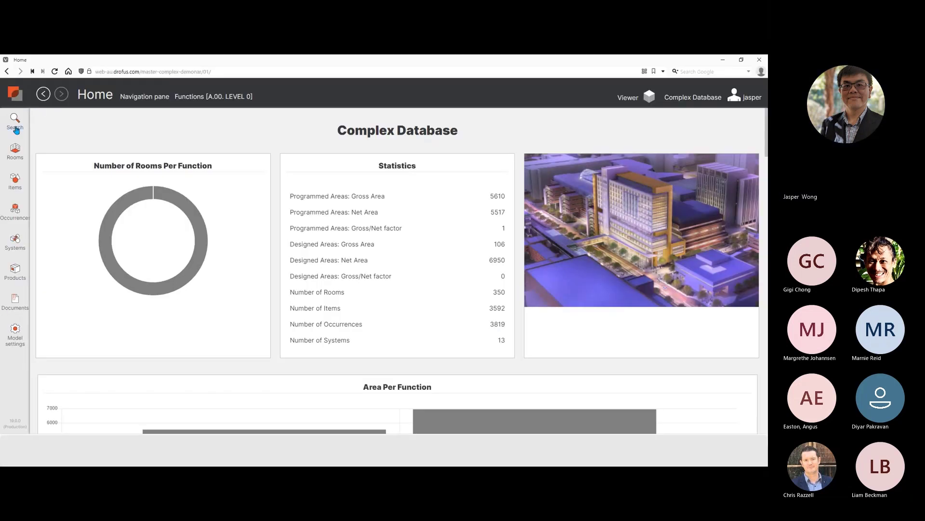
Filter Rooms to A.00. LEVEL 0 and colour the Viewer plan by Handover - Tenancy Fitout, with legend expanded
{"action": "left_click", "coordinate": [14, 150]}
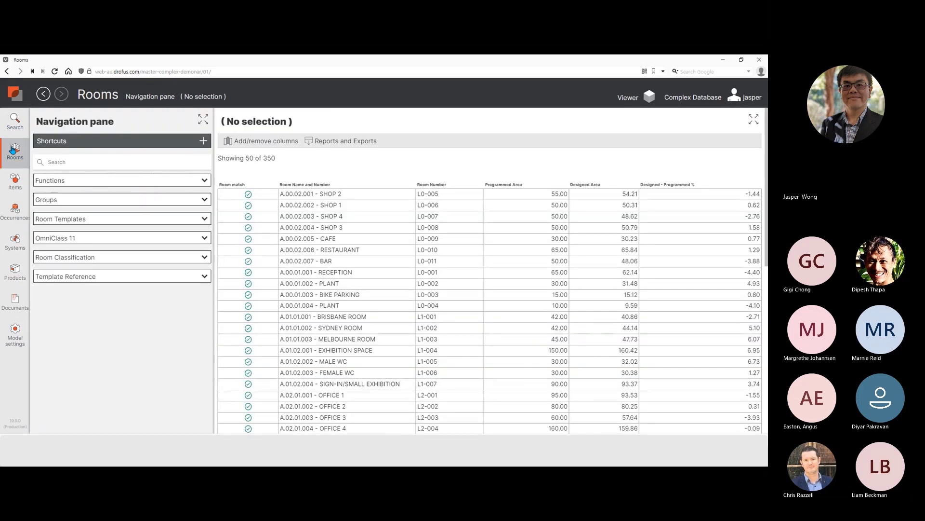
{"action": "left_click", "coordinate": [66, 181]}
{"action": "left_click", "coordinate": [91, 207]}
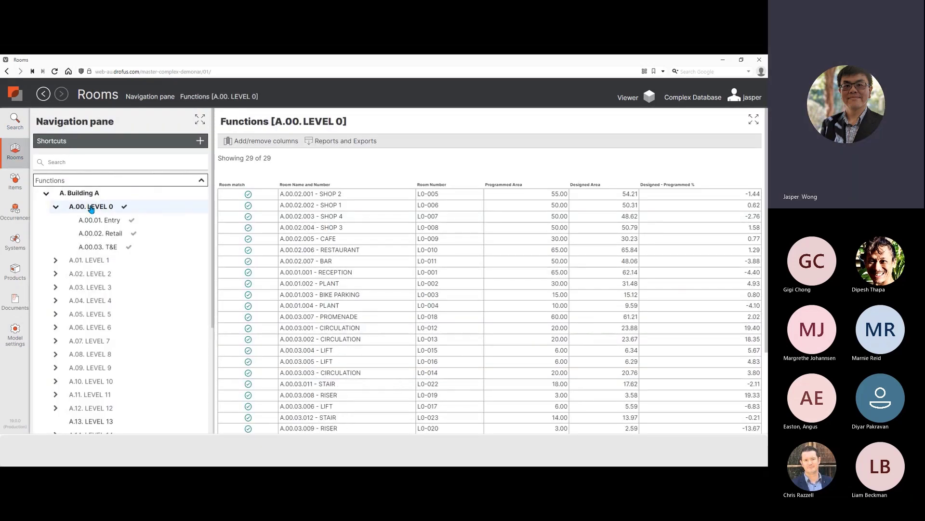
{"action": "left_click", "coordinate": [648, 99]}
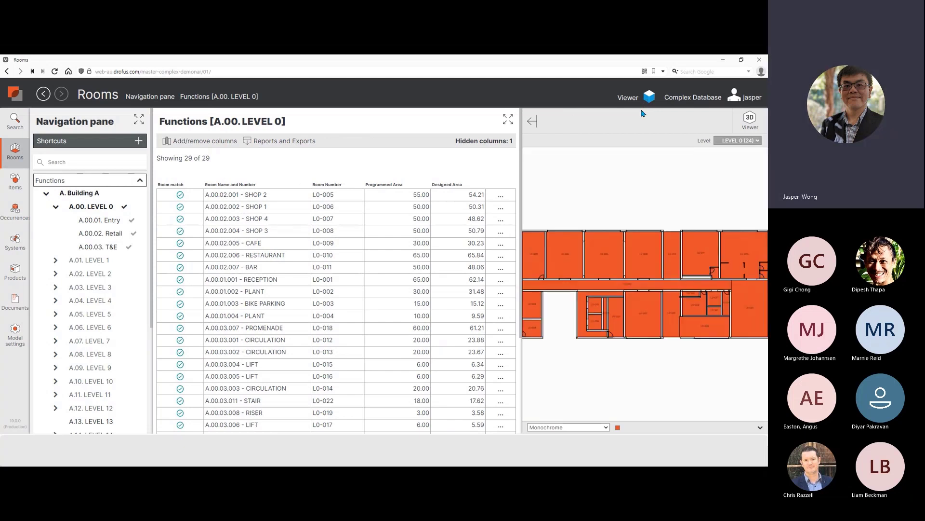
{"action": "left_click", "coordinate": [586, 428]}
{"action": "left_click", "coordinate": [584, 392]}
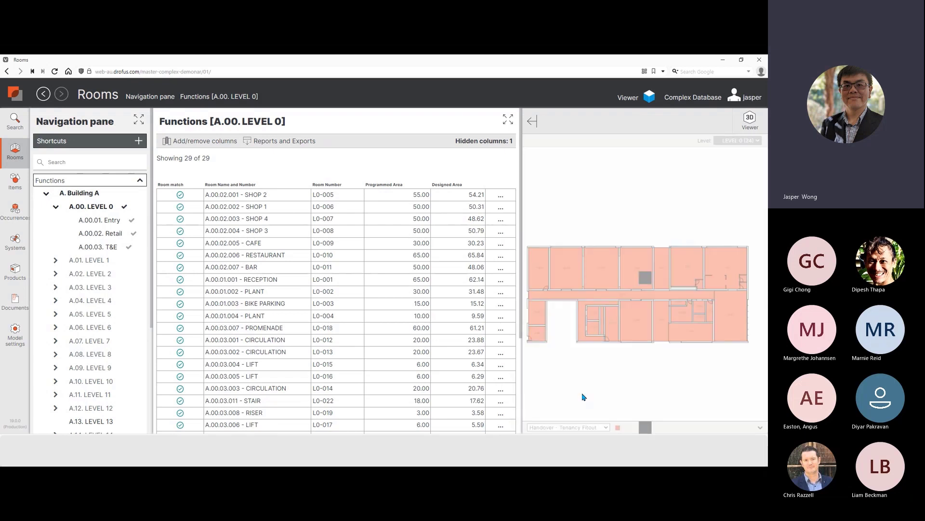
{"action": "left_click", "coordinate": [760, 427]}
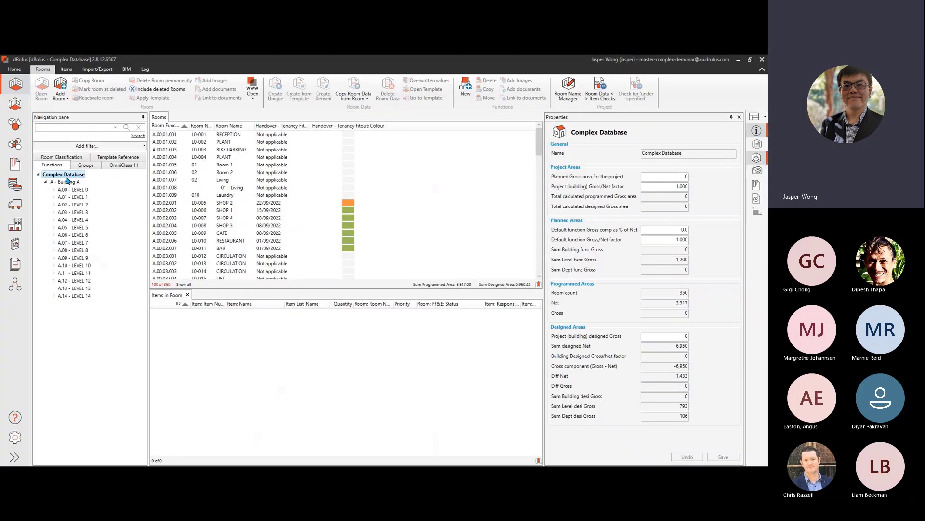
Select Building A's LEVEL 0 and expand the Handover - Tenancy Fitout room groups
{"action": "left_click", "coordinate": [67, 181]}
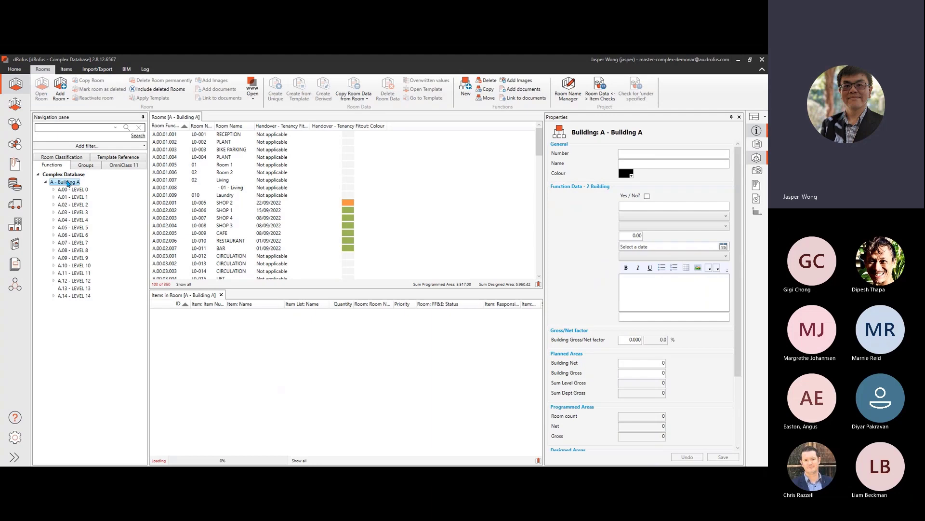
{"action": "left_click", "coordinate": [62, 189]}
{"action": "left_click", "coordinate": [52, 189]}
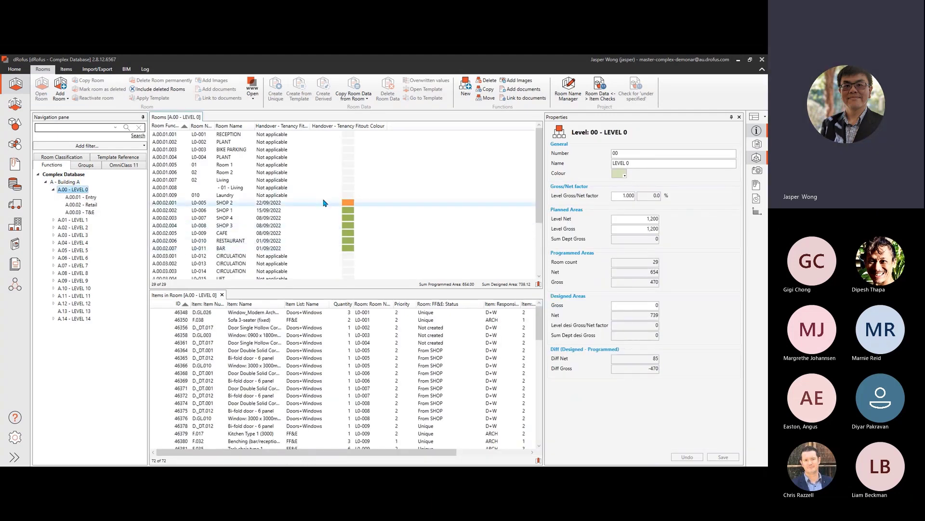
{"action": "left_click", "coordinate": [94, 162]}
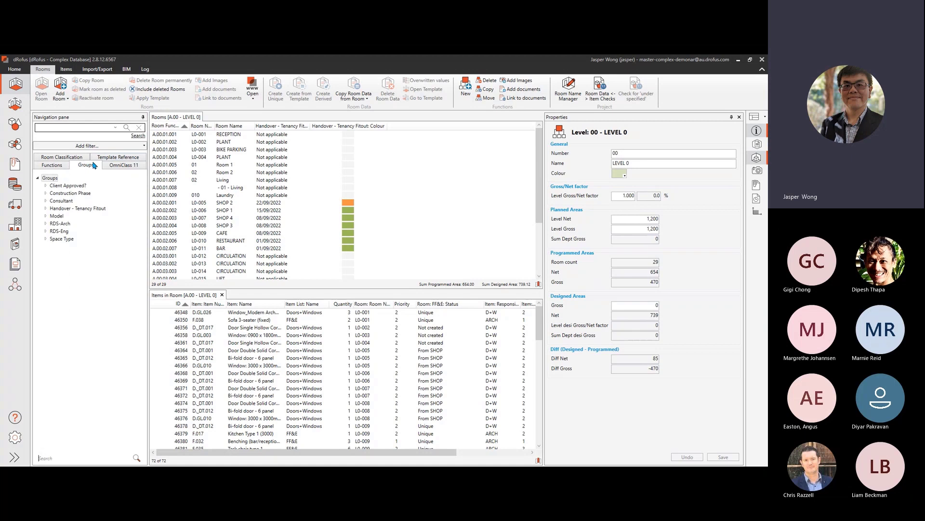
{"action": "left_click", "coordinate": [45, 208]}
Set the 08/09/2022 handover group's colour to blue and save it
{"action": "left_click", "coordinate": [69, 215]}
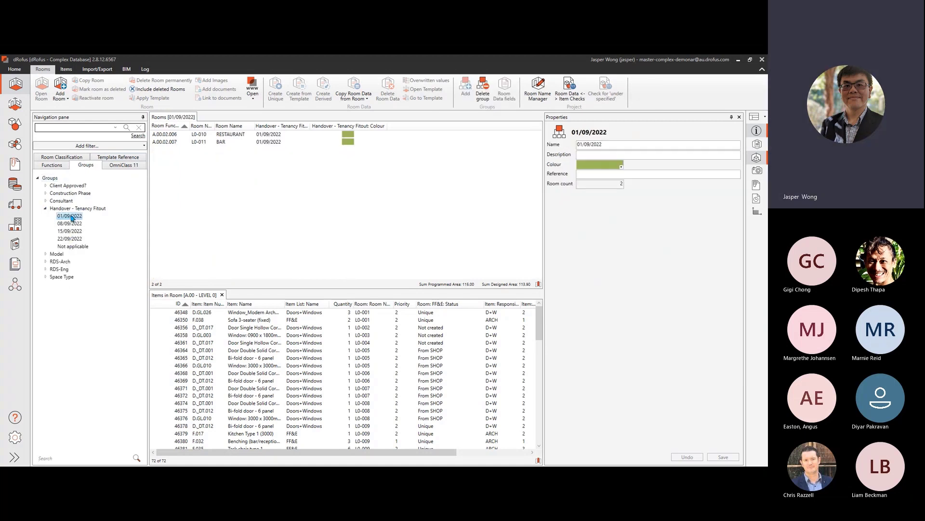
{"action": "left_click", "coordinate": [69, 223]}
{"action": "left_click", "coordinate": [584, 167]}
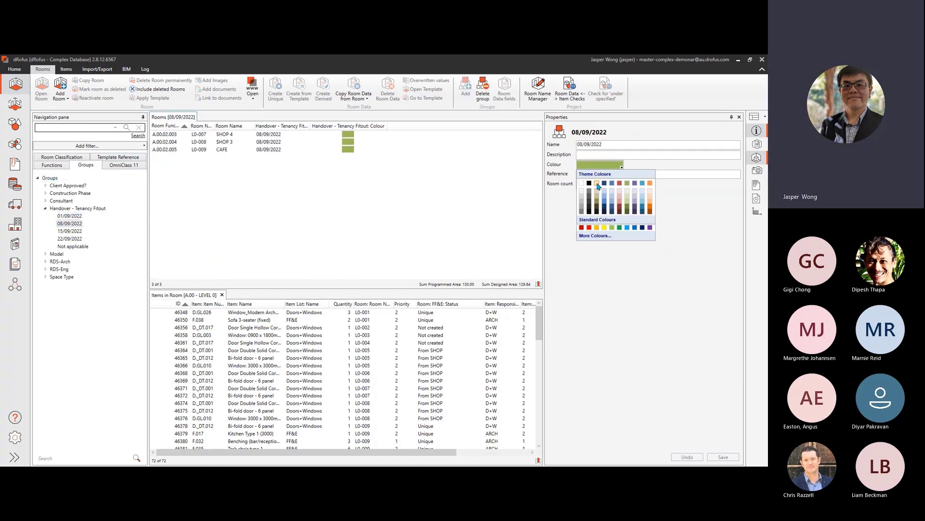
{"action": "left_click", "coordinate": [612, 183]}
{"action": "left_click", "coordinate": [723, 457]}
Set the 15/09/2022 handover group's colour to purple, save it, and return to the functions tree
{"action": "left_click", "coordinate": [73, 232]}
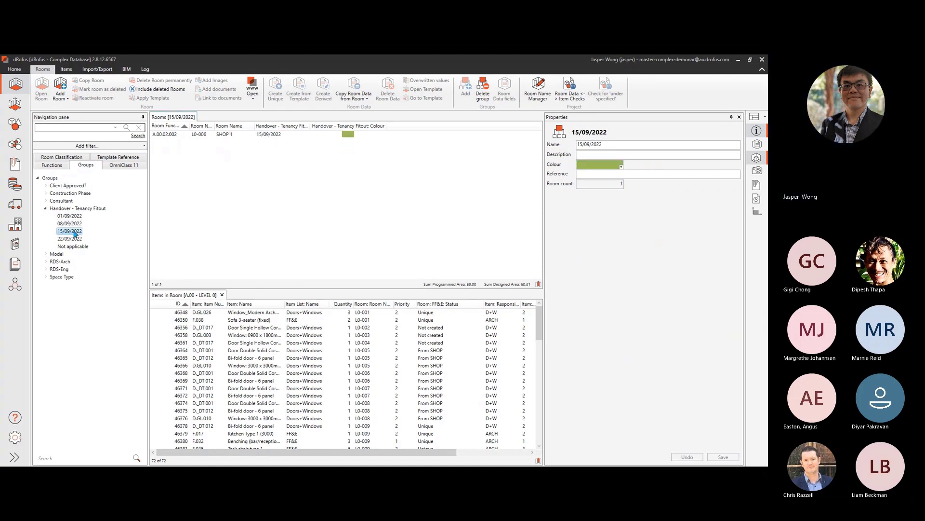
{"action": "left_click", "coordinate": [598, 166]}
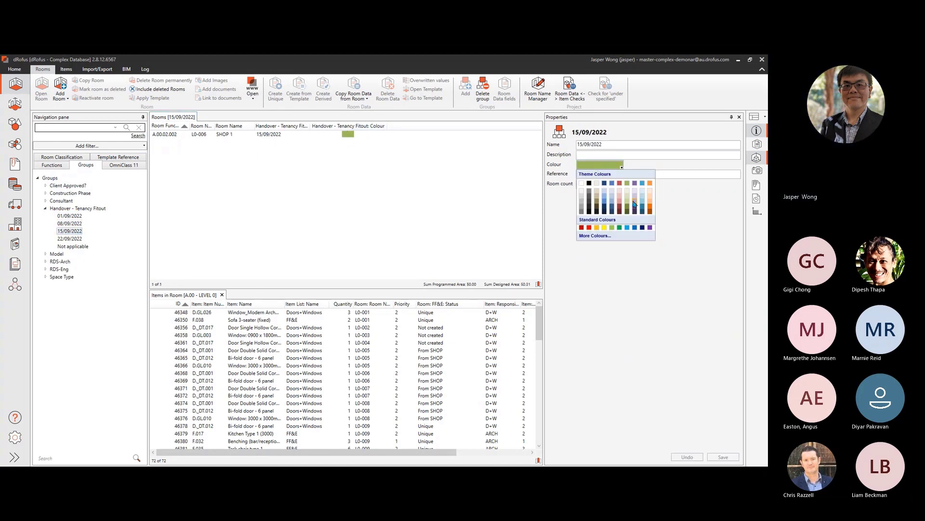
{"action": "left_click", "coordinate": [634, 182]}
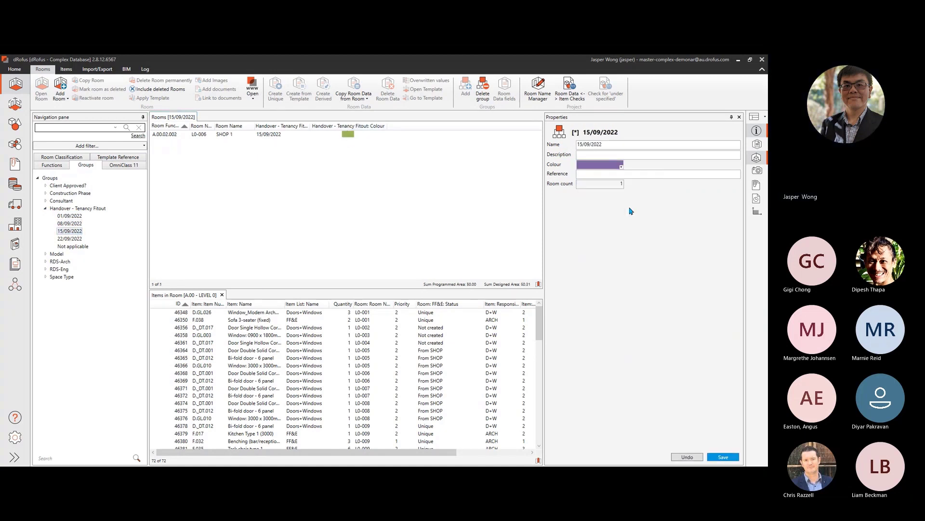
{"action": "left_click", "coordinate": [730, 457]}
{"action": "left_click", "coordinate": [52, 165]}
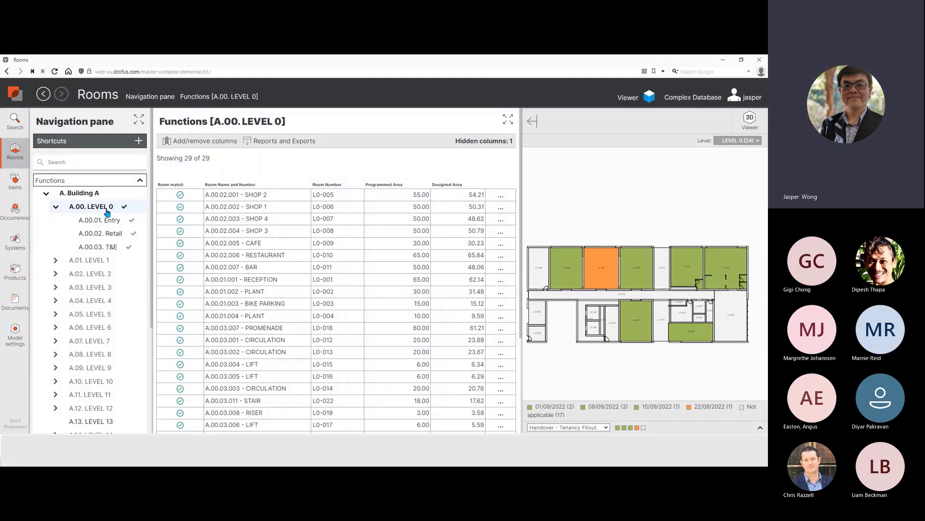
Reload the page, recolour the plan by Handover - Tenancy Fitout with its legend, then switch to 3D
{"action": "left_click", "coordinate": [55, 72]}
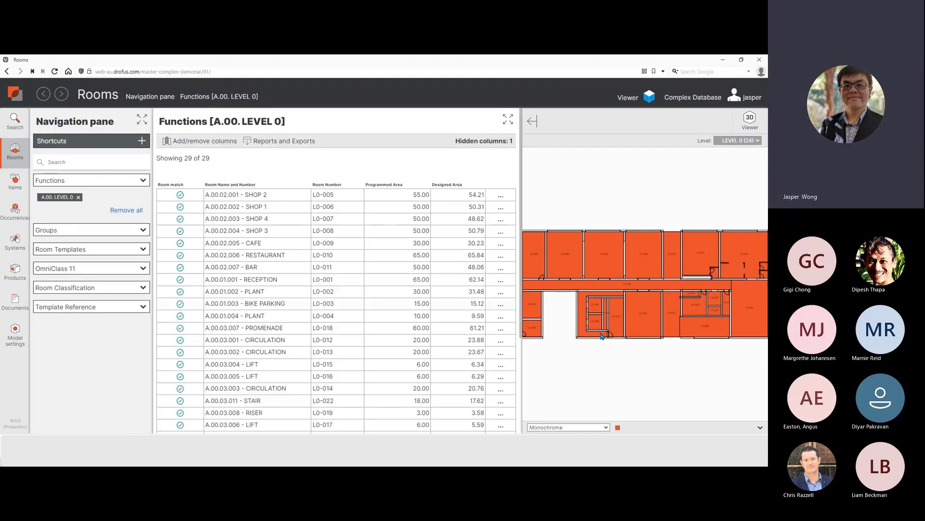
{"action": "left_click", "coordinate": [605, 427]}
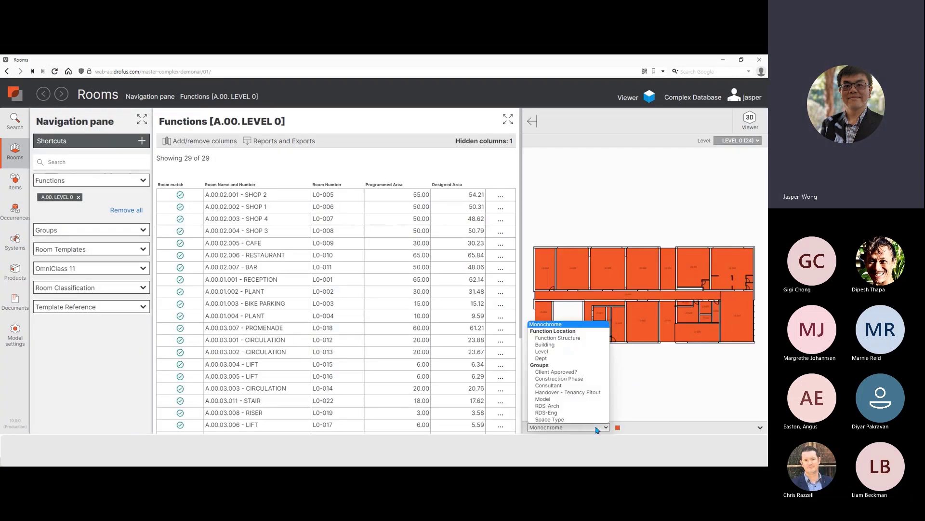
{"action": "left_click", "coordinate": [595, 392]}
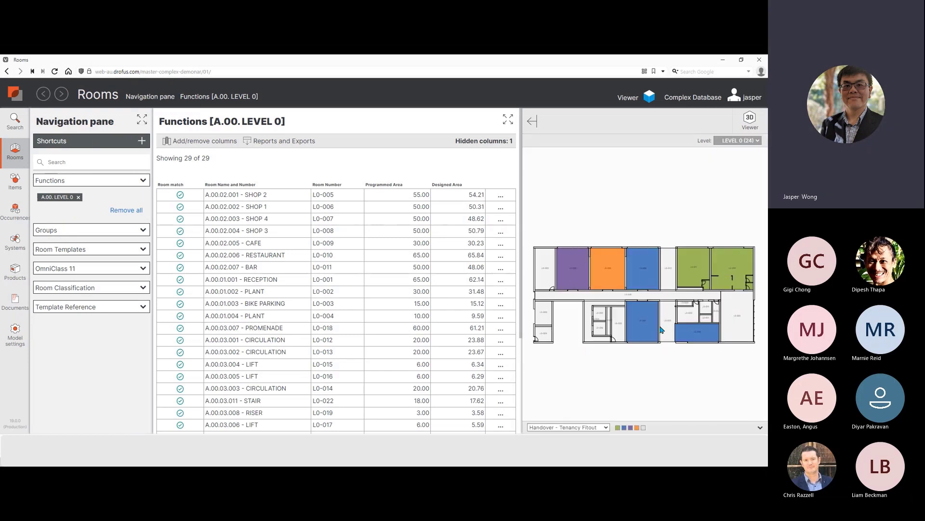
{"action": "left_click", "coordinate": [760, 427]}
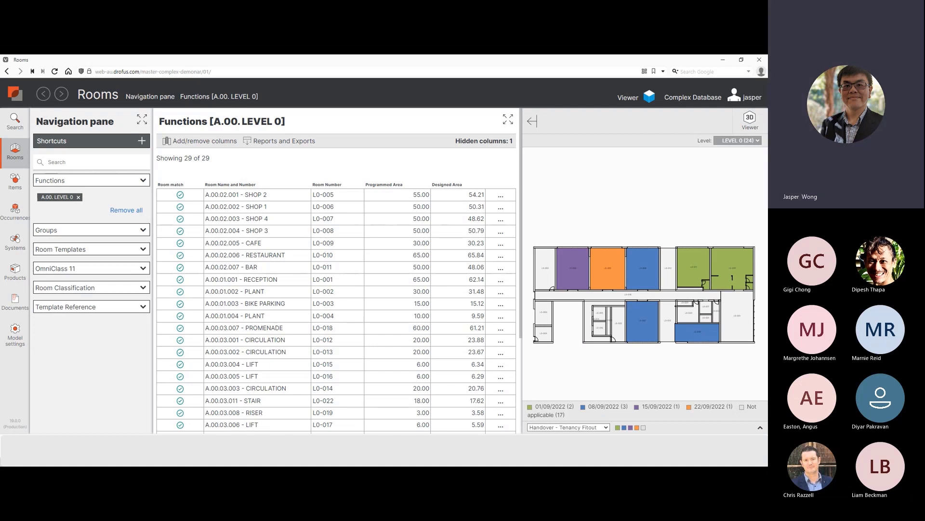
{"action": "left_click", "coordinate": [749, 120]}
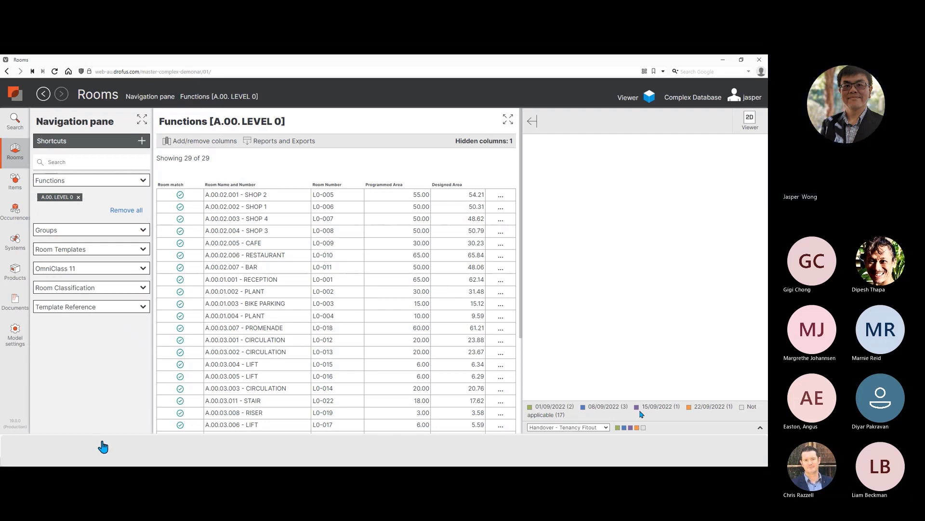
Play the clip showing the building's colour-coded 3D massing model
{"action": "mouse_move", "coordinate": [99, 444]}
{"action": "left_click", "coordinate": [141, 452]}
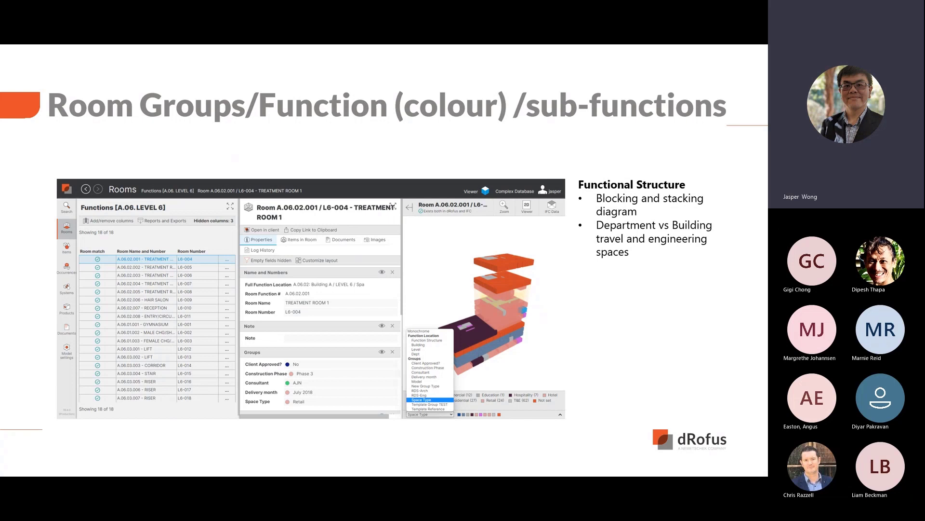
Reveal the Groups point on the Room Groups slide
{"action": "key", "text": "Right"}
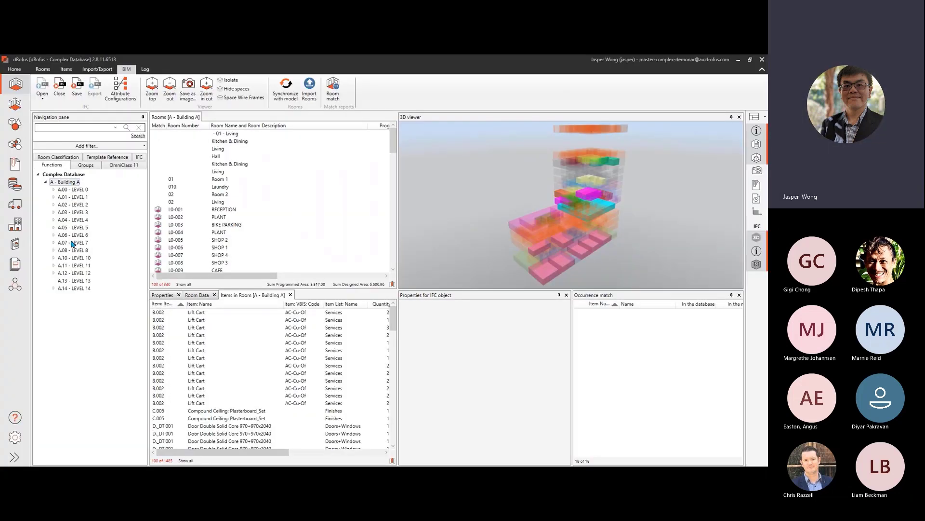
Open LEVEL 7 room L7-016 PREMIUM BED 1 and review the queen bed occurrence's IFC properties
{"action": "left_click", "coordinate": [72, 243]}
{"action": "left_click", "coordinate": [215, 250]}
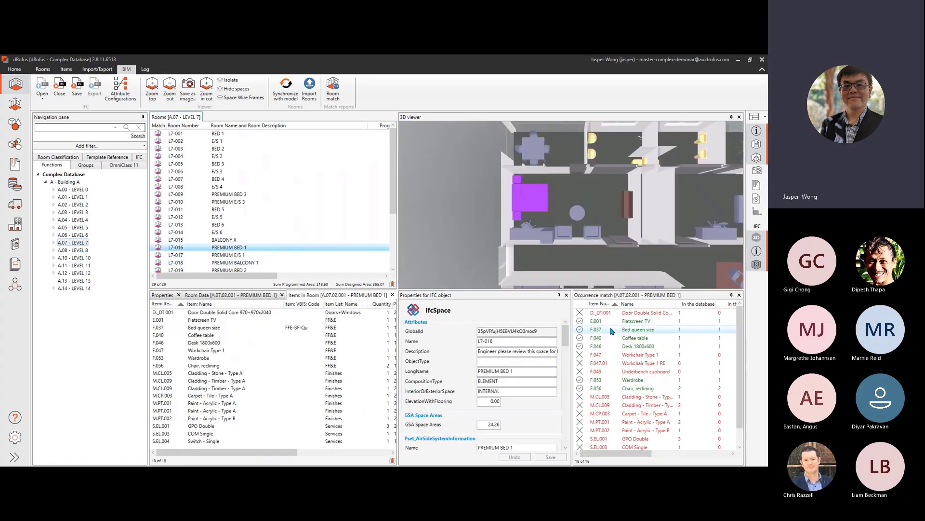
{"action": "left_click", "coordinate": [611, 330]}
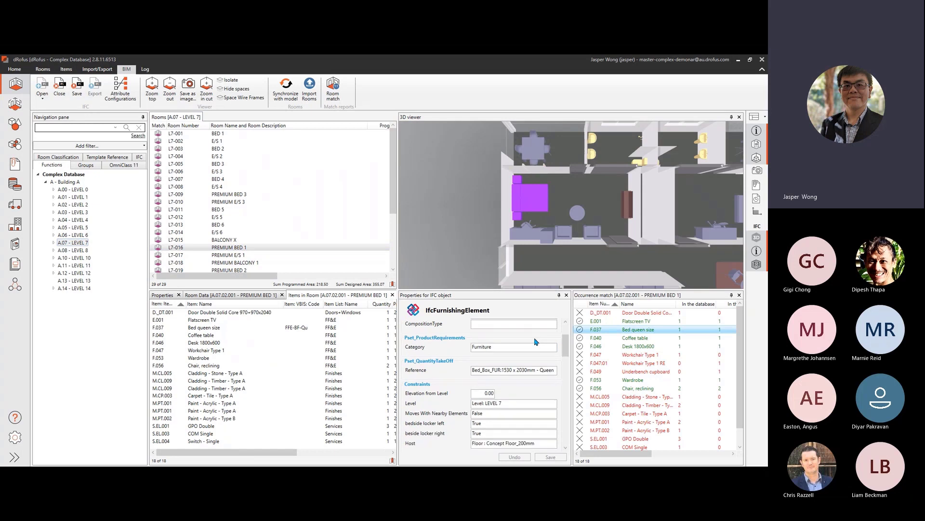
{"action": "scroll", "coordinate": [535, 342], "scroll_direction": "down", "scroll_amount": 10}
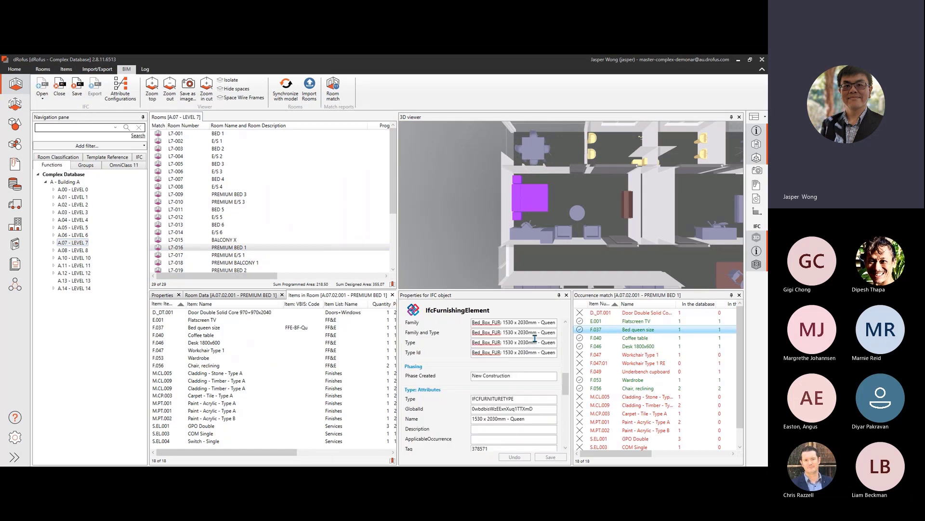
{"action": "scroll", "coordinate": [532, 341], "scroll_direction": "down", "scroll_amount": 10}
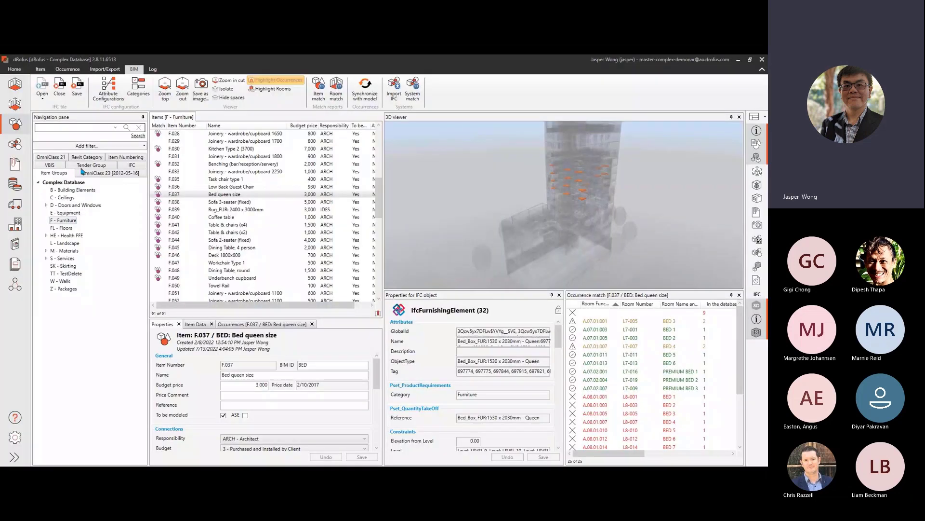
Copy the IFC Occurrence attribute configuration as 'IFC Occurence - Demonar'
{"action": "left_click", "coordinate": [108, 91]}
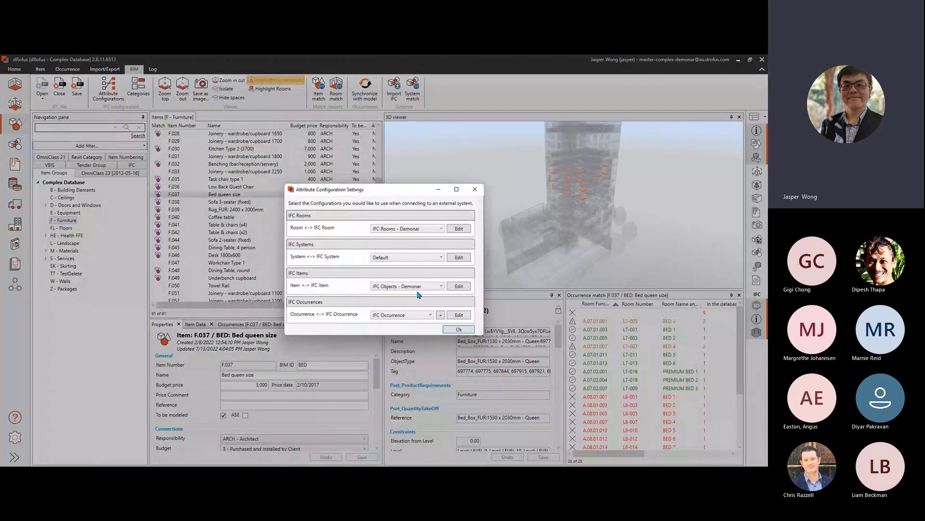
{"action": "left_click", "coordinate": [453, 286]}
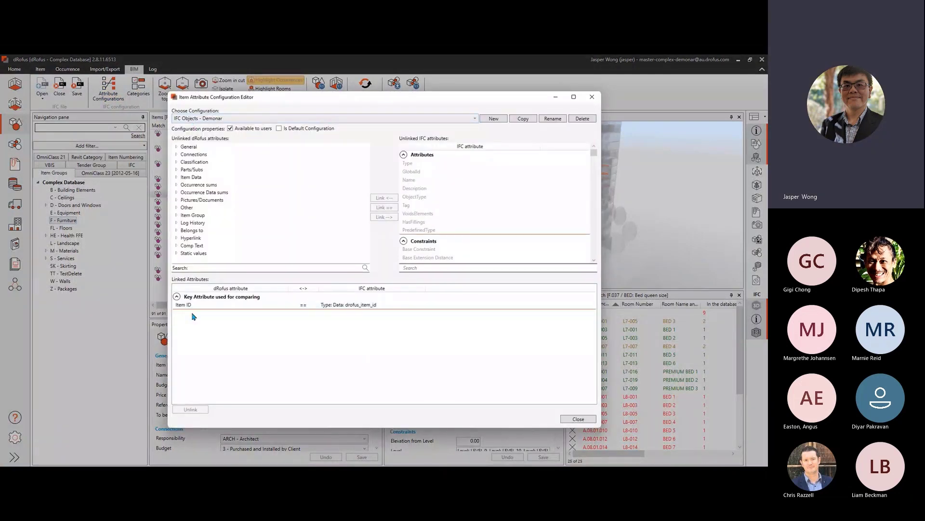
{"action": "left_click", "coordinate": [566, 418]}
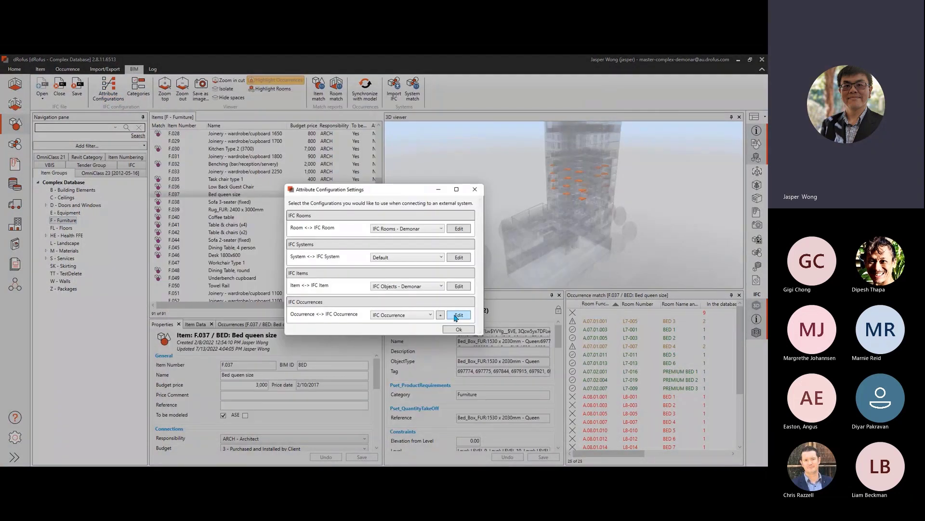
{"action": "left_click", "coordinate": [457, 318]}
{"action": "left_click", "coordinate": [523, 118]}
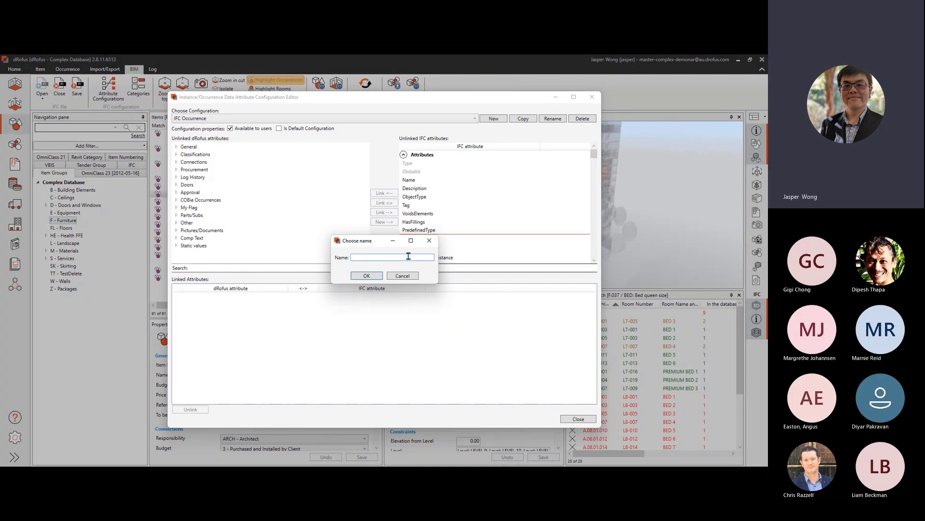
{"action": "type", "text": "IFC Occurence - Demonar"}
{"action": "key", "text": "Return"}
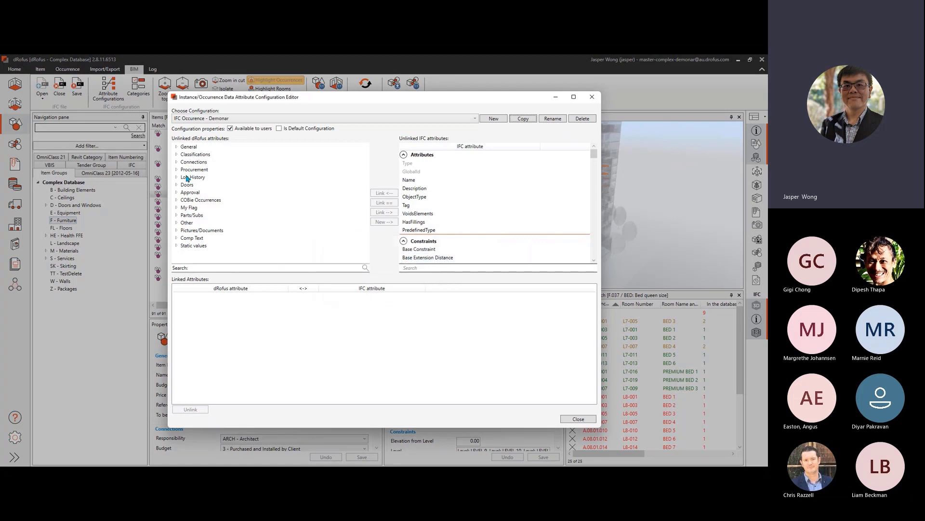
Expand Connections > Item > More > Classification > VBIS attributes in the new configuration
{"action": "left_click", "coordinate": [176, 162]}
{"action": "left_click", "coordinate": [184, 207]}
{"action": "left_click", "coordinate": [191, 245]}
{"action": "scroll", "coordinate": [203, 236], "scroll_direction": "down", "scroll_amount": 3}
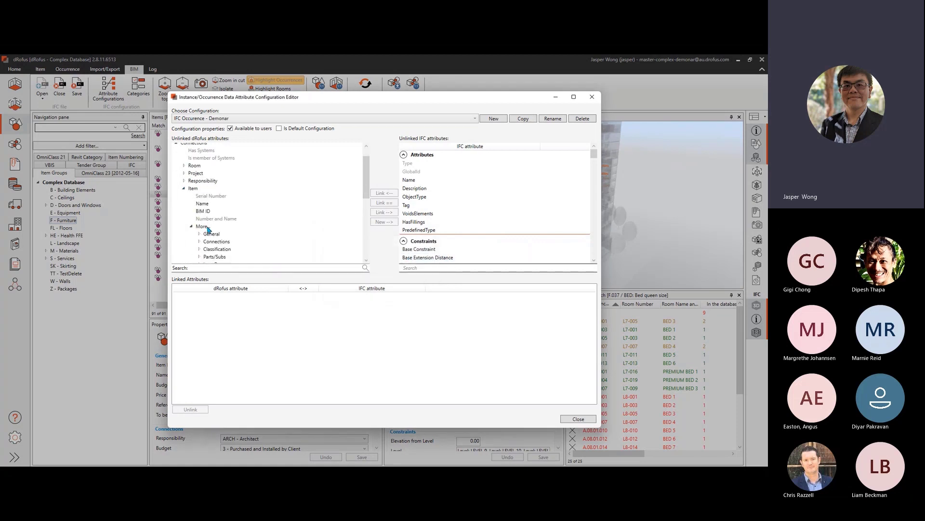
{"action": "left_click", "coordinate": [199, 191]}
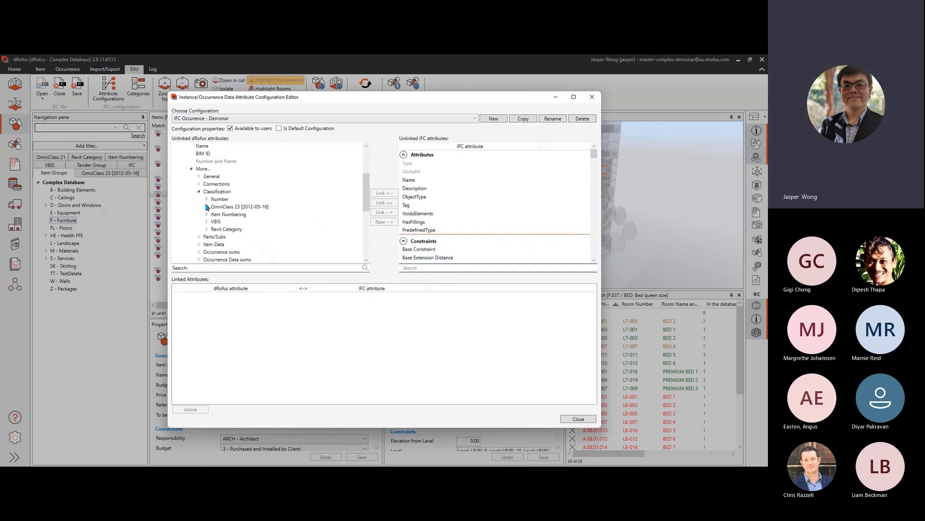
{"action": "left_click", "coordinate": [207, 221]}
Map VBIS Code to a new 'Type: Identity Data' property named VBIS Code
{"action": "left_click", "coordinate": [224, 237]}
{"action": "left_click", "coordinate": [384, 221]}
{"action": "key", "text": "ctrl+a"}
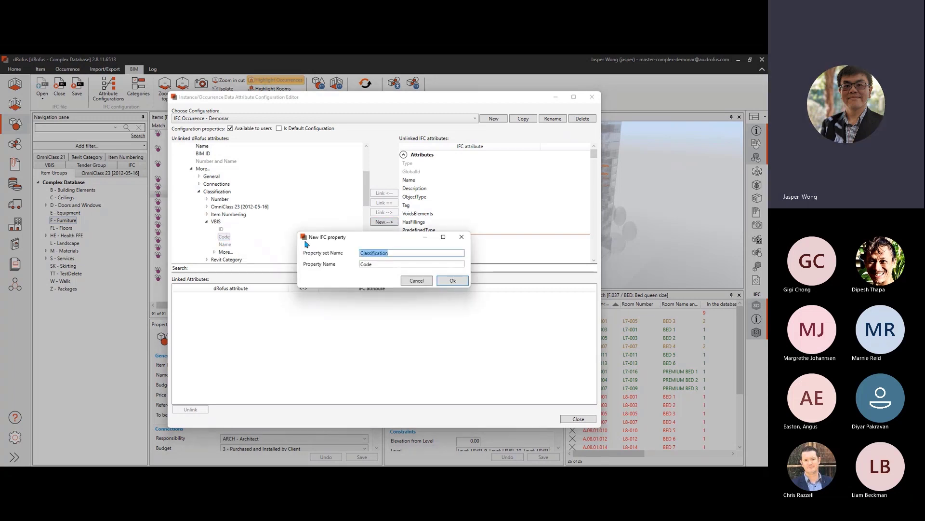
{"action": "type", "text": "Type: Identity Data"}
{"action": "key", "text": "Tab"}
{"action": "type", "text": "VBIS"}
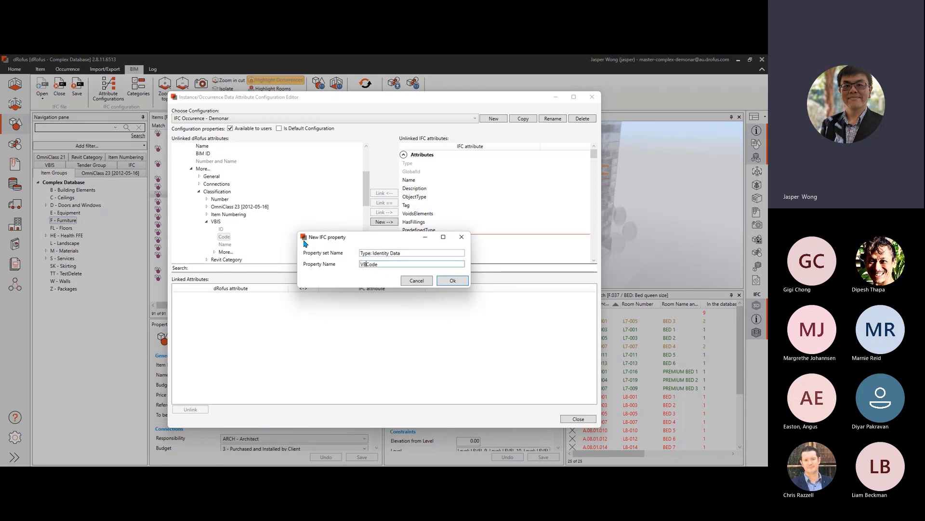
{"action": "left_click", "coordinate": [453, 281]}
Map VBIS Name to a new 'Type: Identity Data' property named VBIS Name
{"action": "left_click", "coordinate": [224, 236]}
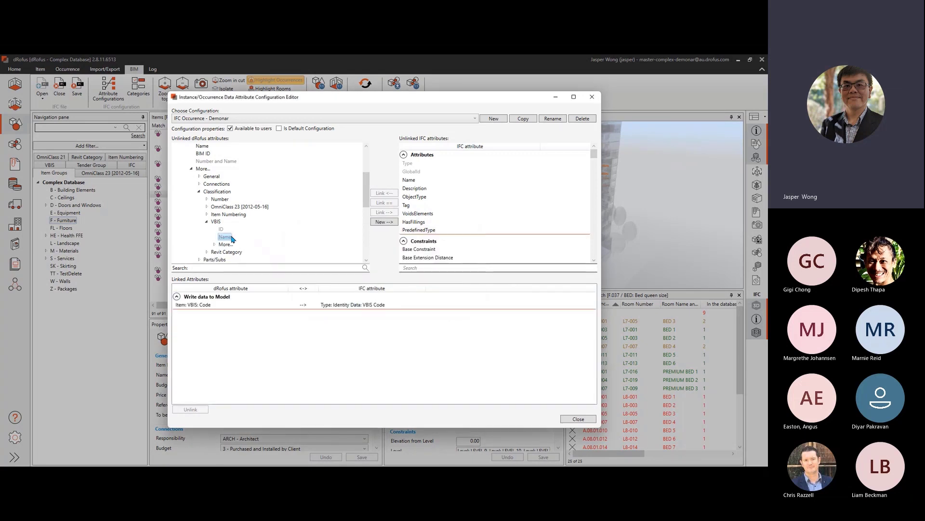
{"action": "left_click", "coordinate": [391, 223]}
{"action": "type", "text": "Type"}
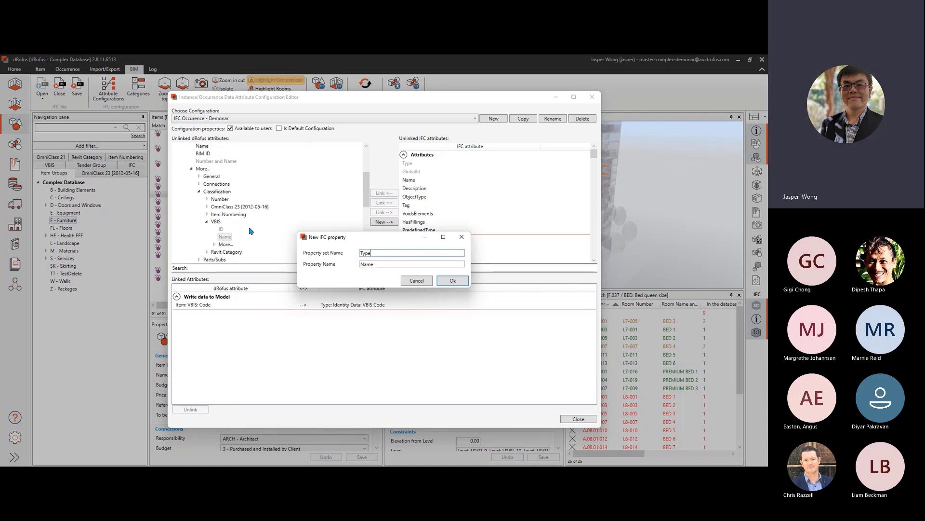
{"action": "type", "text": ": Identity Data"}
{"action": "key", "text": "Tab"}
{"action": "type", "text": "V"}
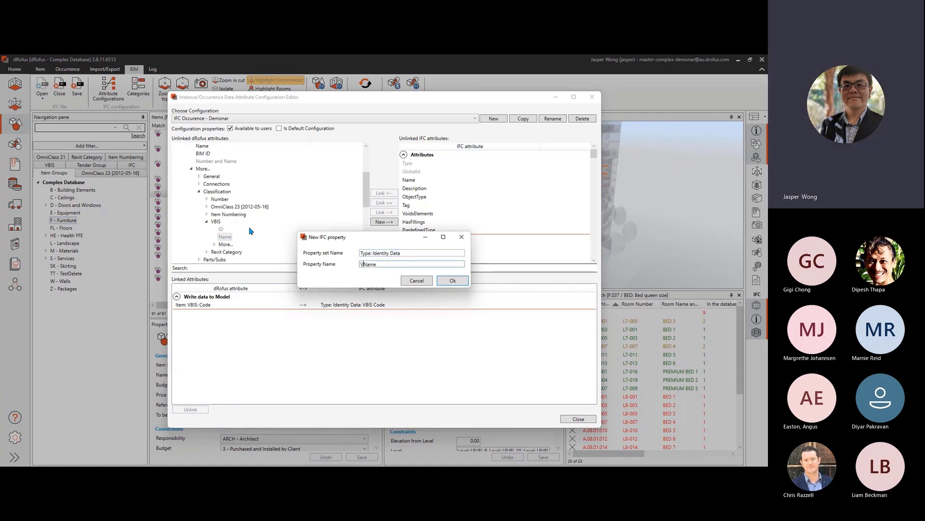
{"action": "type", "text": "BIS"}
{"action": "left_click", "coordinate": [451, 282]}
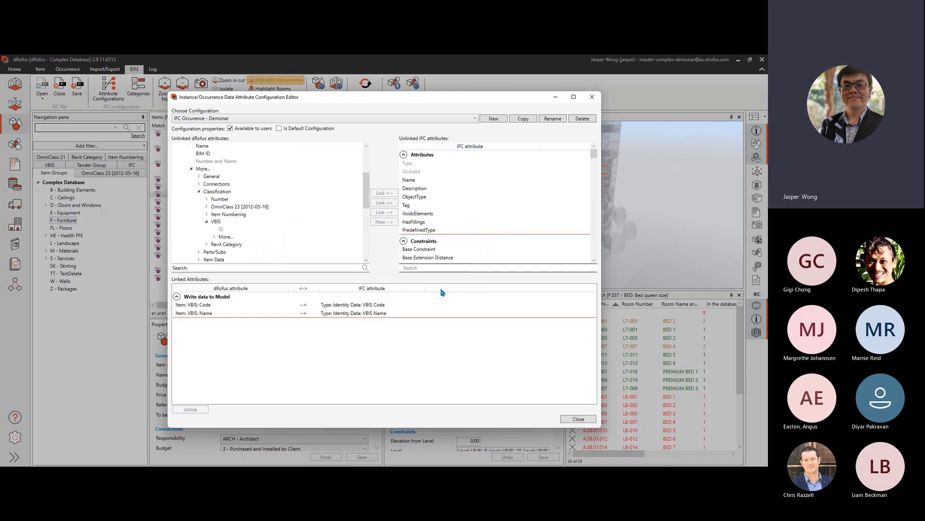
Synchronize the F - Furniture item F.037 Bed queen size with the model, updating its 32 occurrences
{"action": "left_click", "coordinate": [577, 418]}
{"action": "left_click", "coordinate": [457, 332]}
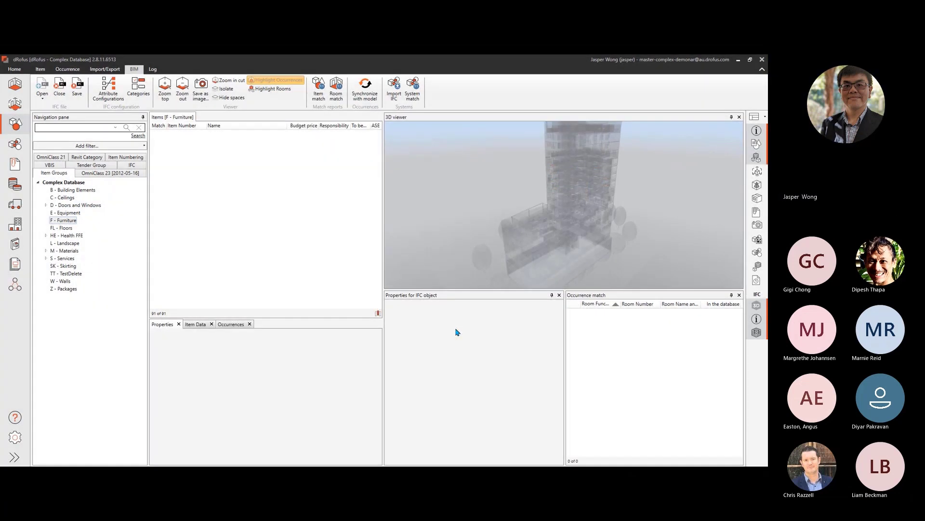
{"action": "left_click", "coordinate": [61, 220]}
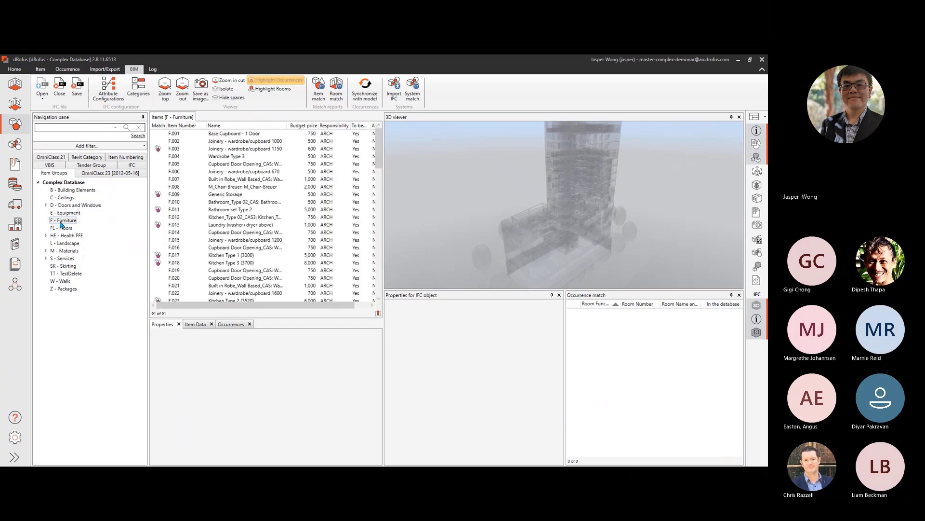
{"action": "scroll", "coordinate": [229, 265], "scroll_direction": "down", "scroll_amount": 8}
{"action": "left_click", "coordinate": [230, 218]}
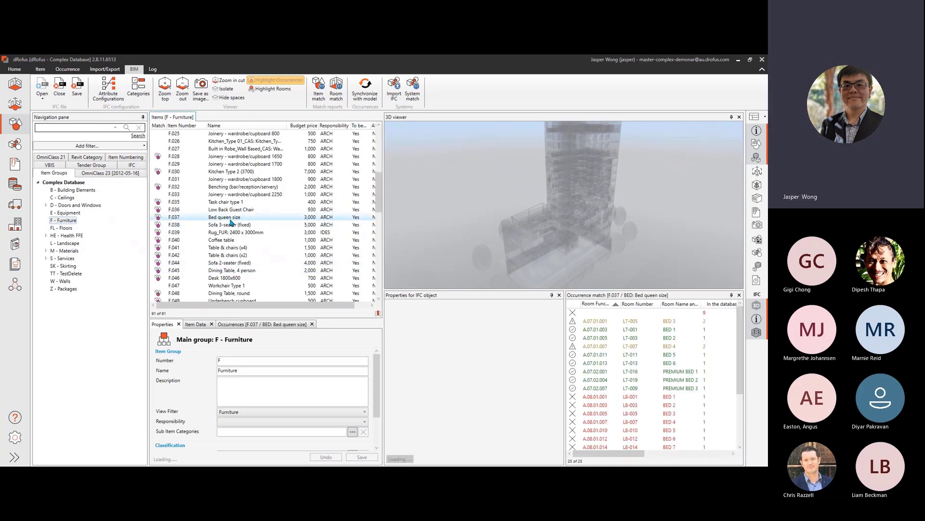
{"action": "left_click", "coordinate": [365, 89]}
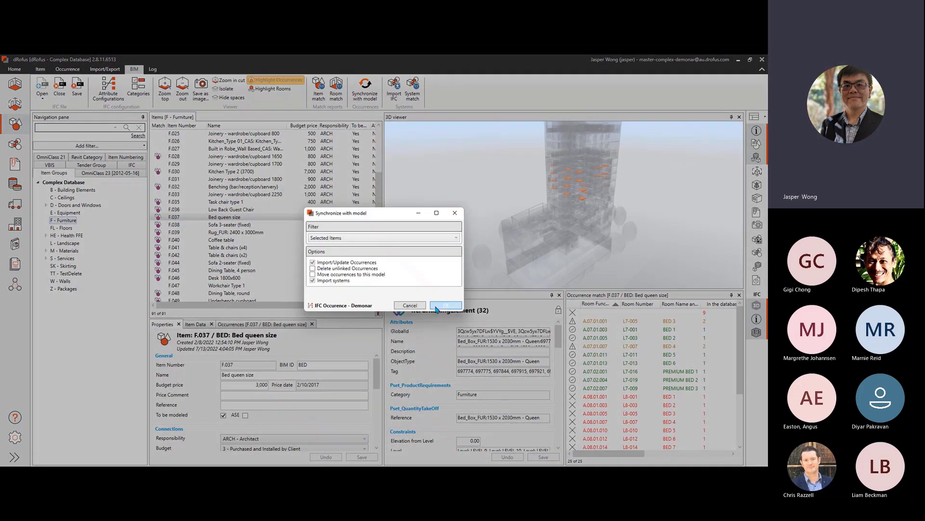
{"action": "left_click", "coordinate": [438, 307]}
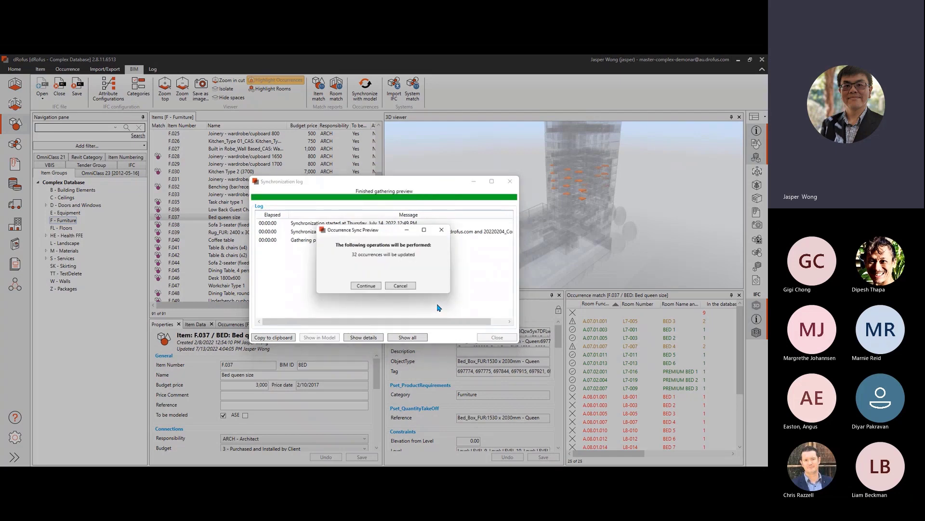
{"action": "left_click", "coordinate": [365, 287]}
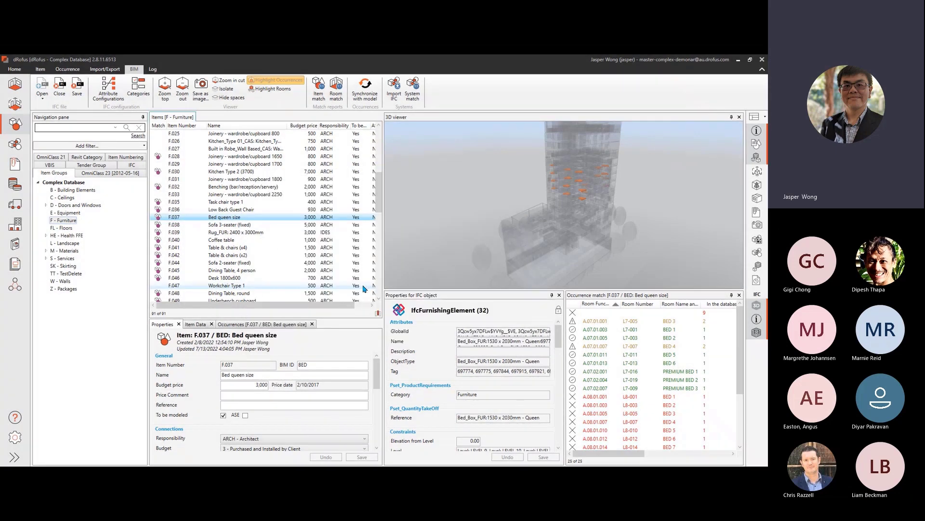
Re-select Bed queen size to inspect its synchronised occurrences' VBIS values
{"action": "left_click", "coordinate": [254, 226]}
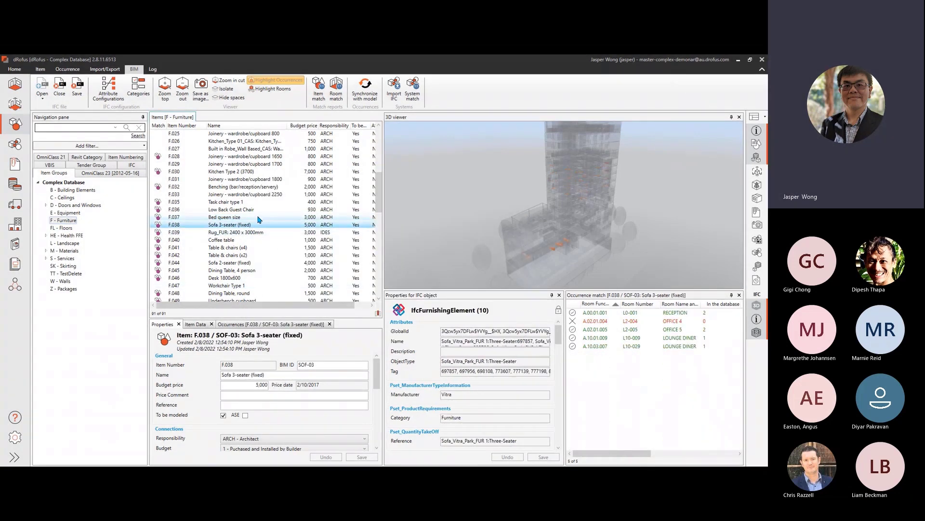
{"action": "left_click", "coordinate": [259, 220]}
{"action": "left_click_drag", "start_coordinate": [558, 335], "coordinate": [559, 428]}
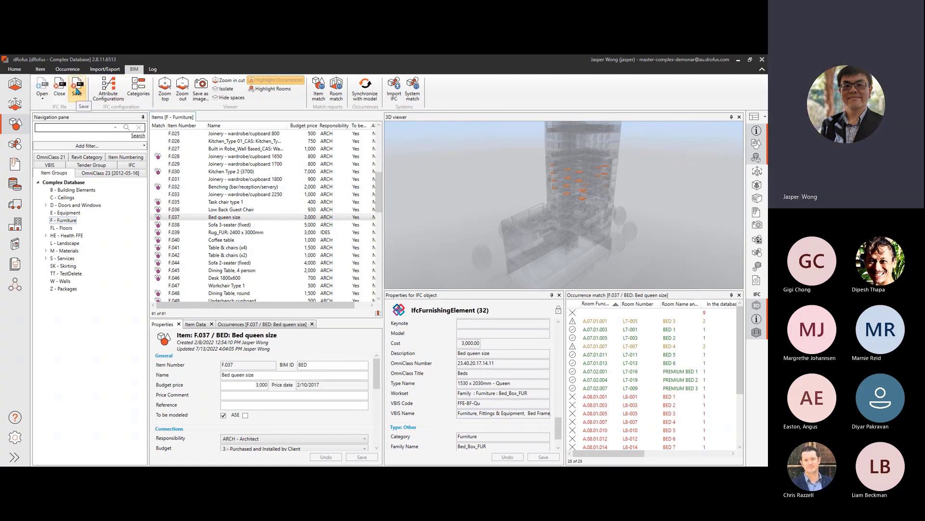
Return to the slideshow and show the IFC user cases slide's Enriching model data points
{"action": "key", "text": "alt+Tab"}
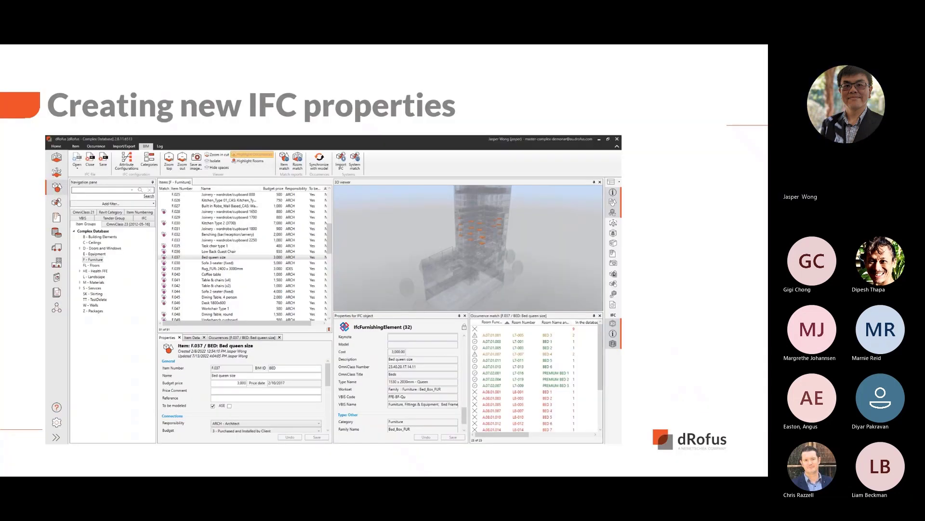
{"action": "key", "text": "Right"}
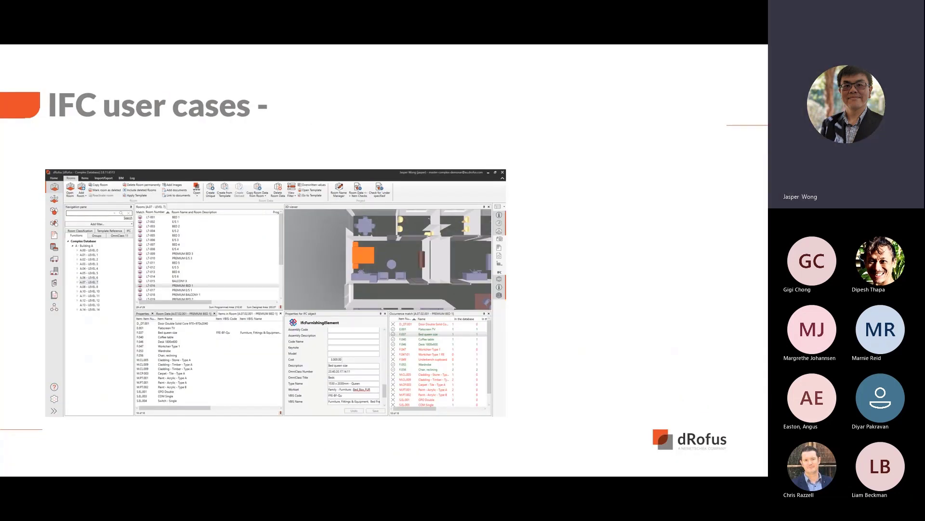
{"action": "key", "text": "Right"}
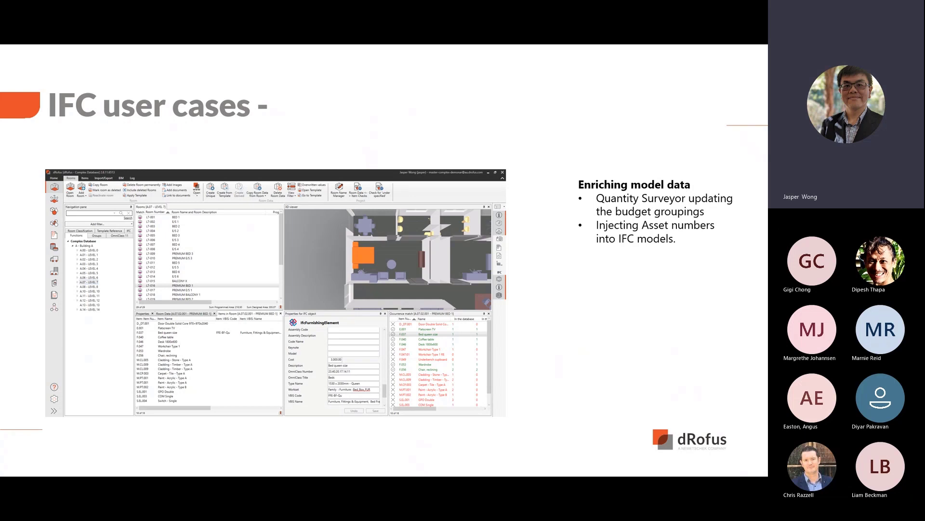
Advance to the Syncing Asset numbering slide
{"action": "key", "text": "Right"}
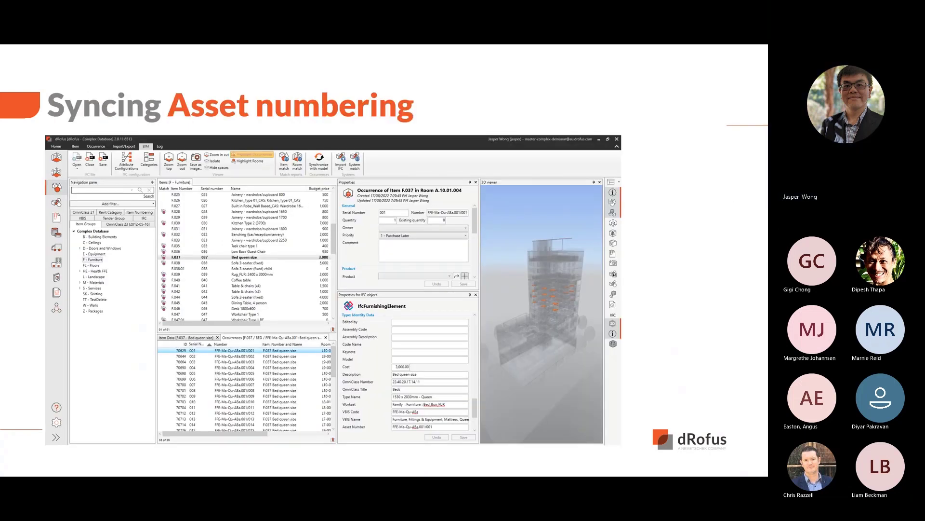